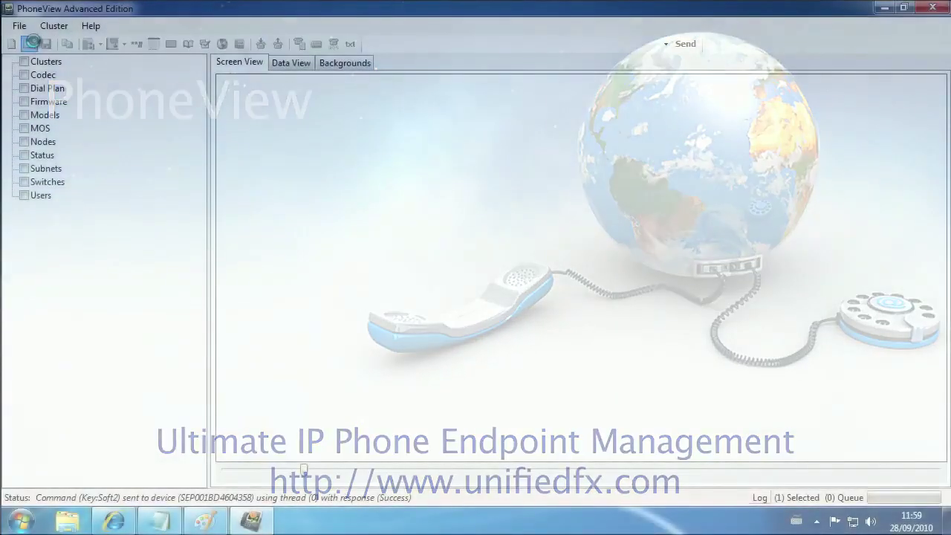
Open the UCM71_UCM42 PhoneView data file.
{"action": "left_click", "coordinate": [32, 43]}
{"action": "left_click", "coordinate": [460, 274]}
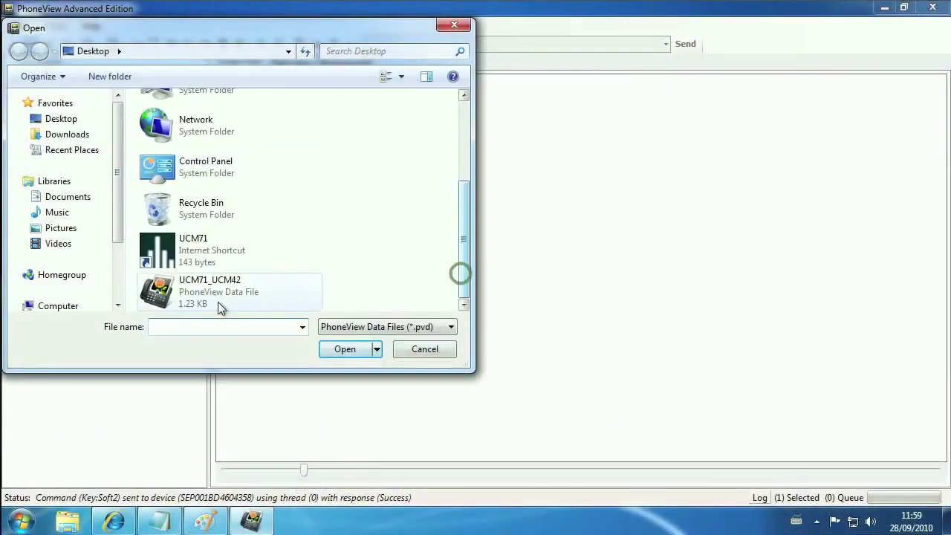
{"action": "left_click", "coordinate": [202, 300]}
{"action": "left_click", "coordinate": [341, 348]}
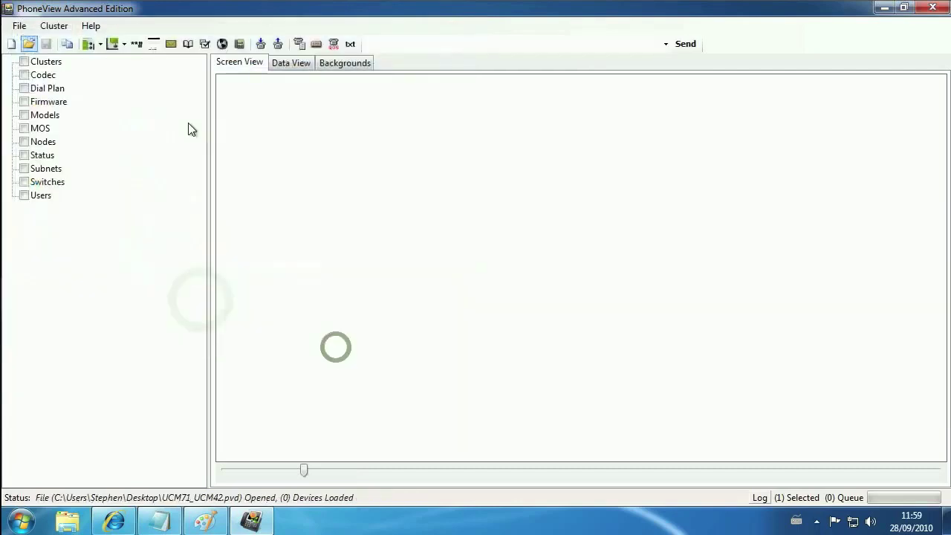
Update the phones from clusters UCM71 and UCM42.
{"action": "left_click", "coordinate": [55, 27]}
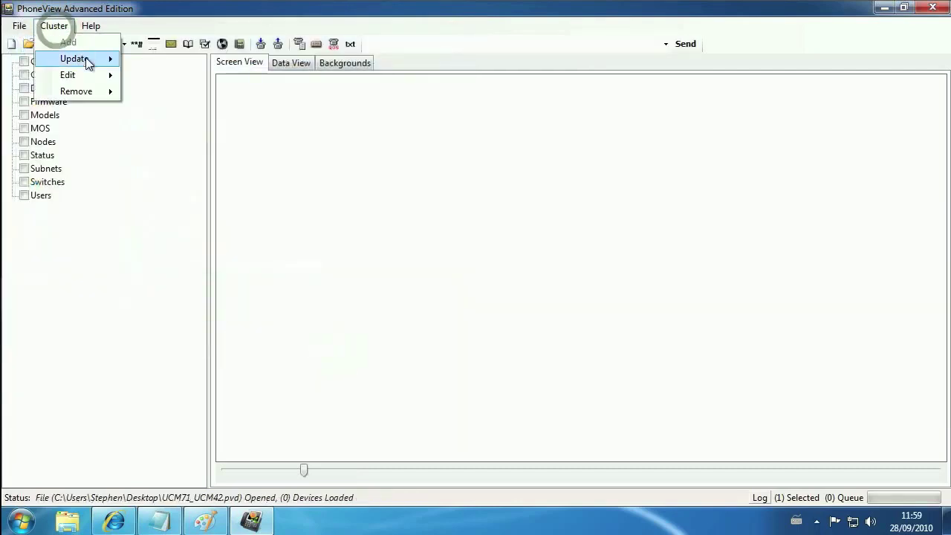
{"action": "mouse_move", "coordinate": [87, 59]}
{"action": "left_click", "coordinate": [156, 59]}
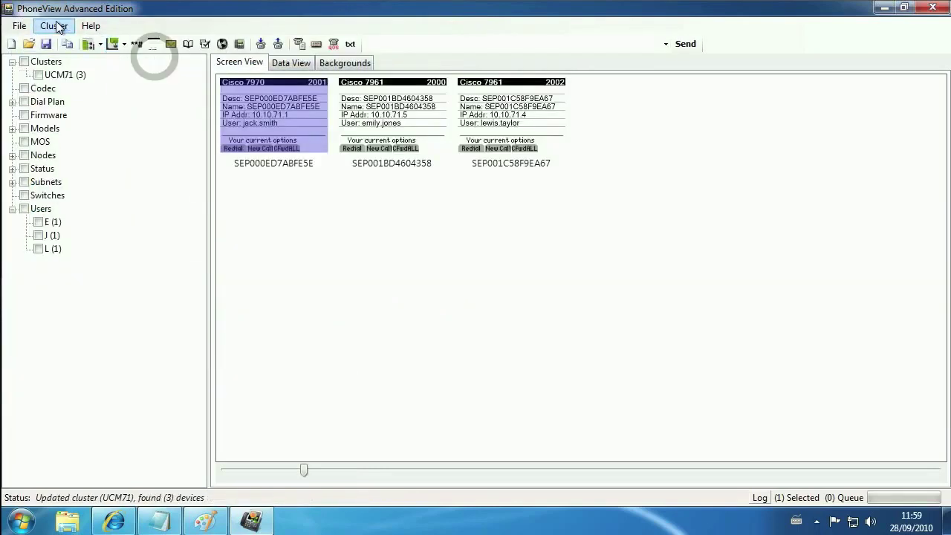
{"action": "left_click", "coordinate": [55, 26]}
{"action": "mouse_move", "coordinate": [81, 60]}
{"action": "left_click", "coordinate": [156, 76]}
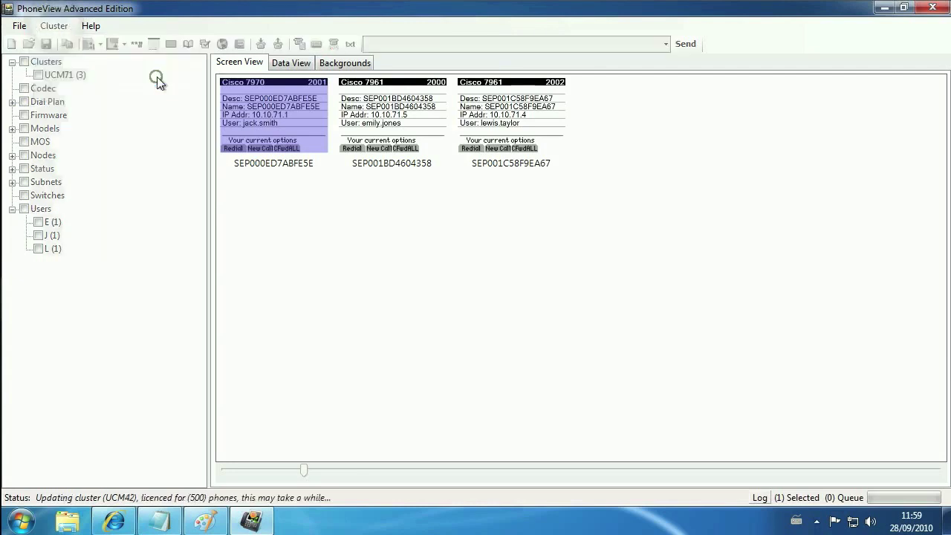
Capture fresh screenshots of all five phones and enlarge the thumbnails.
{"action": "left_click_drag", "start_coordinate": [265, 225], "coordinate": [740, 121]}
{"action": "left_click", "coordinate": [154, 44]}
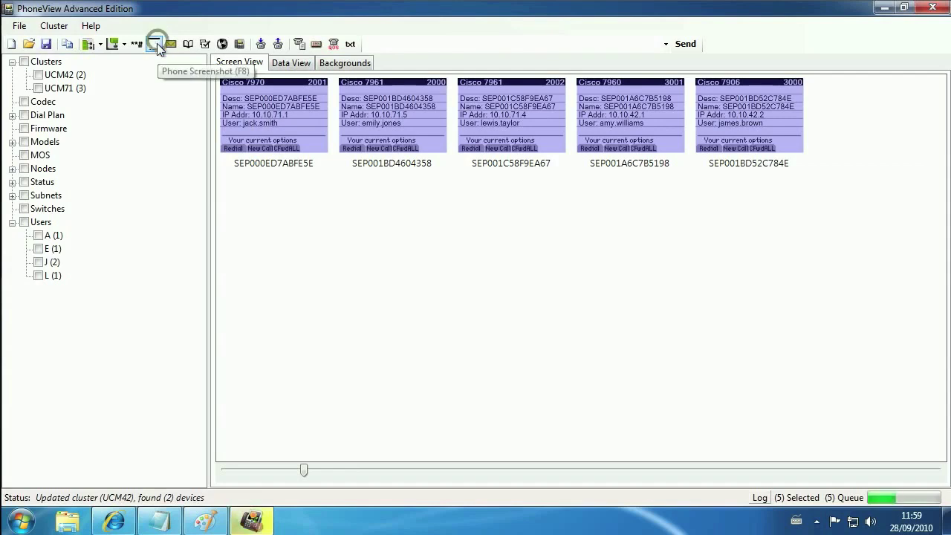
{"action": "left_click", "coordinate": [515, 470]}
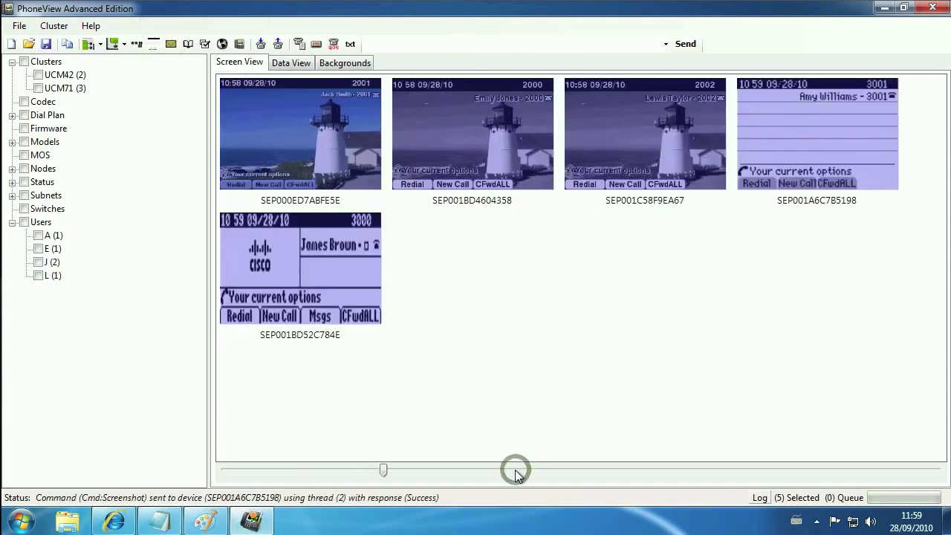
{"action": "left_click", "coordinate": [479, 327]}
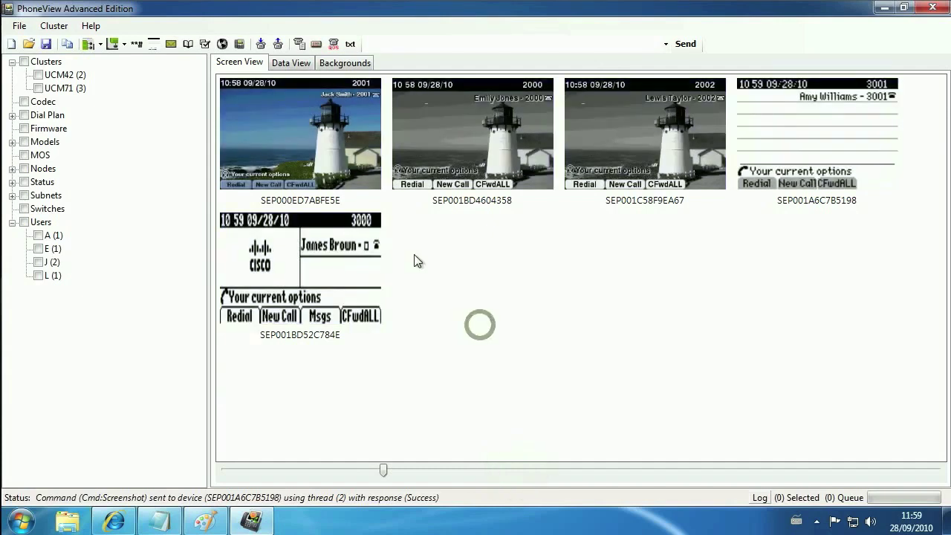
In Data View, filter the phone table to users starting with J.
{"action": "left_click", "coordinate": [289, 64]}
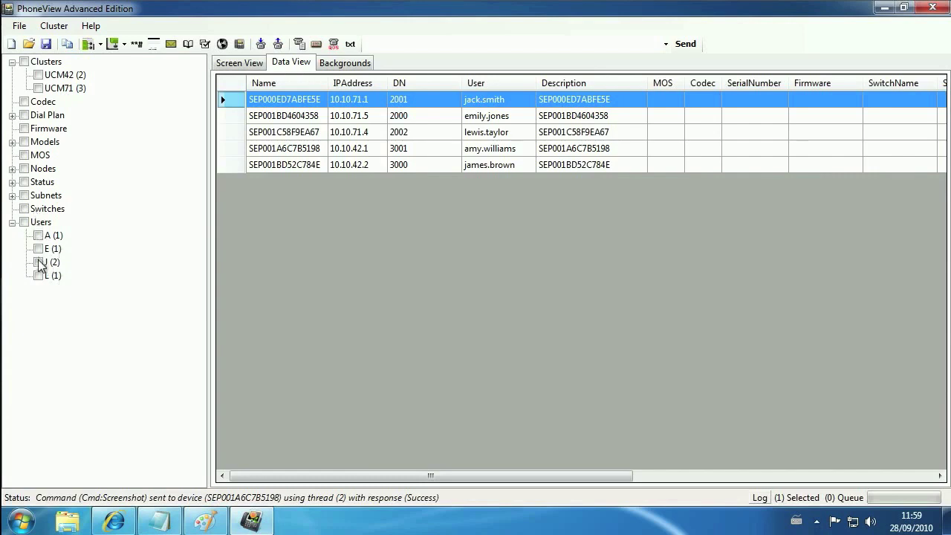
{"action": "left_click", "coordinate": [39, 261]}
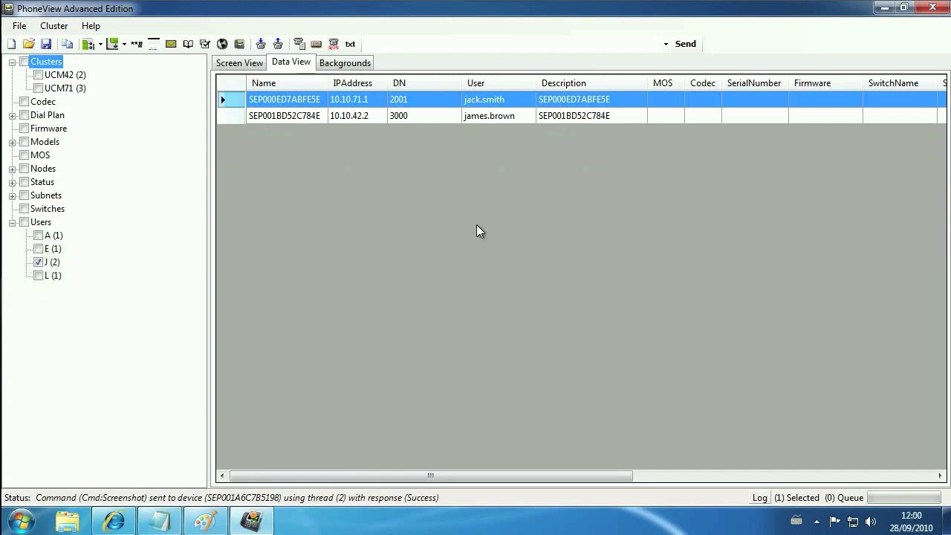
{"action": "left_click_drag", "start_coordinate": [479, 476], "coordinate": [760, 474]}
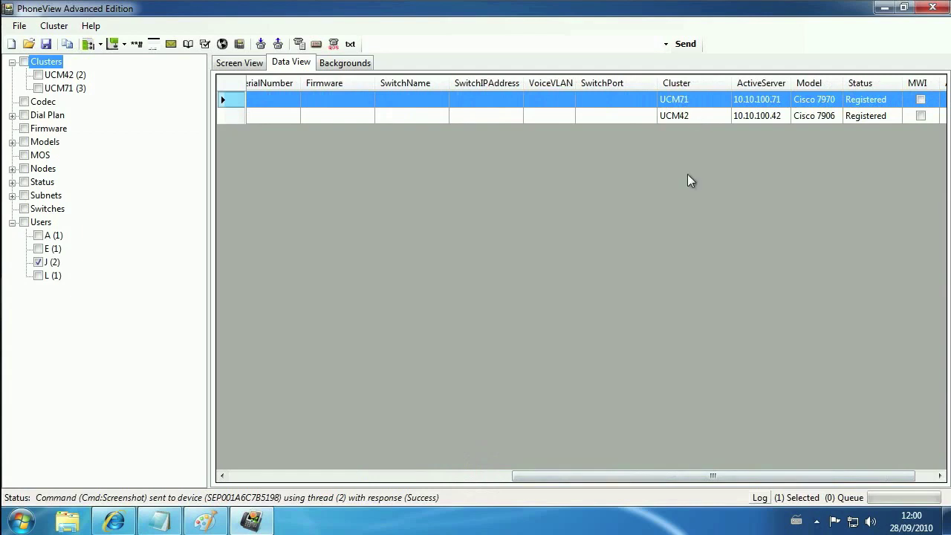
Filter to cluster UCM71, then clear both the UCM71 and J filters.
{"action": "left_click", "coordinate": [38, 88]}
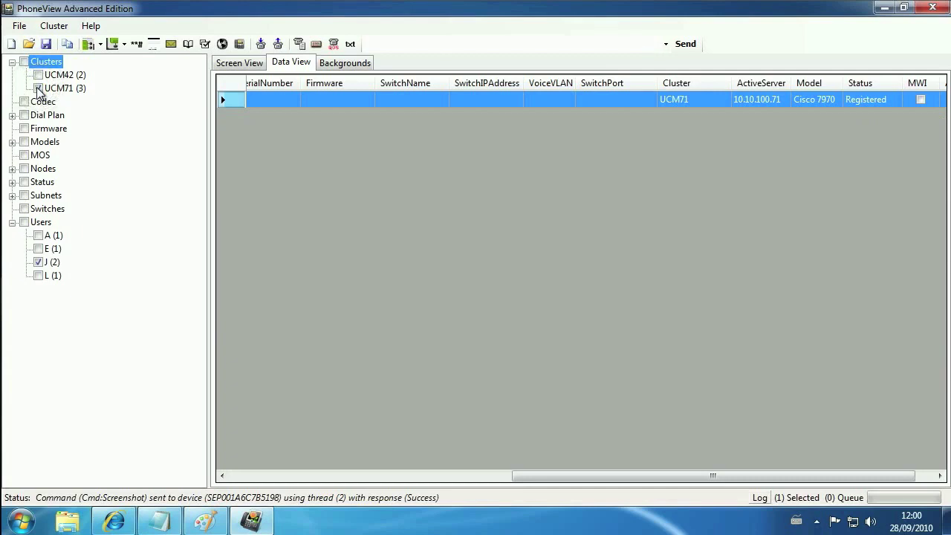
{"action": "left_click", "coordinate": [39, 88]}
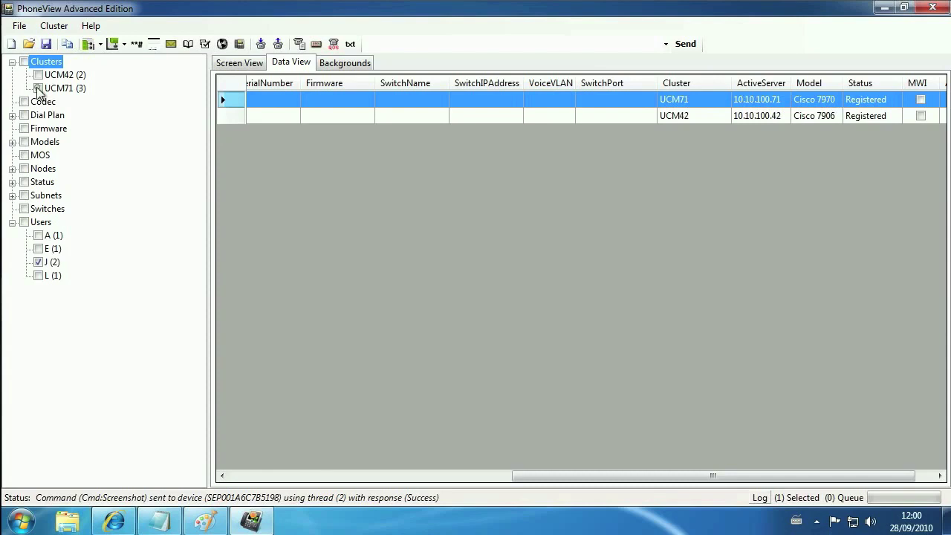
{"action": "left_click", "coordinate": [39, 261]}
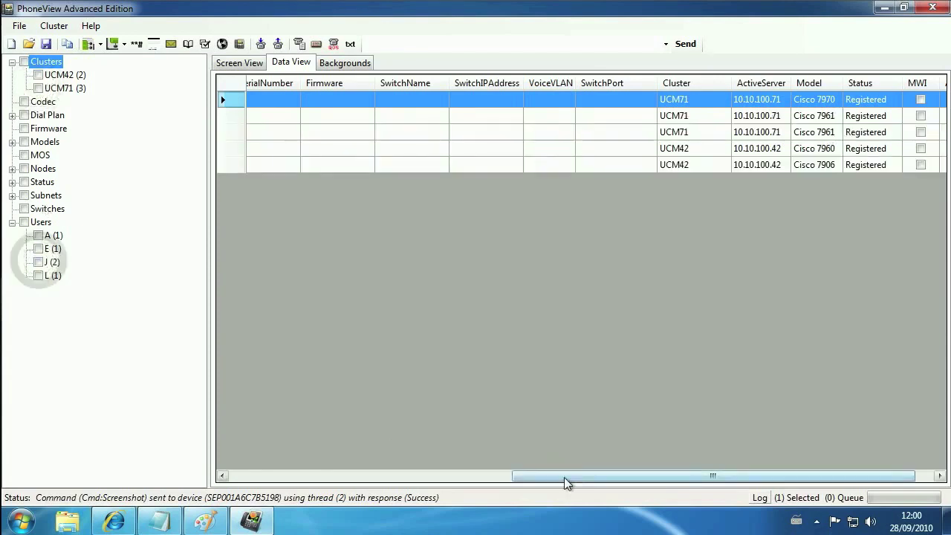
{"action": "left_click_drag", "start_coordinate": [565, 477], "coordinate": [441, 480]}
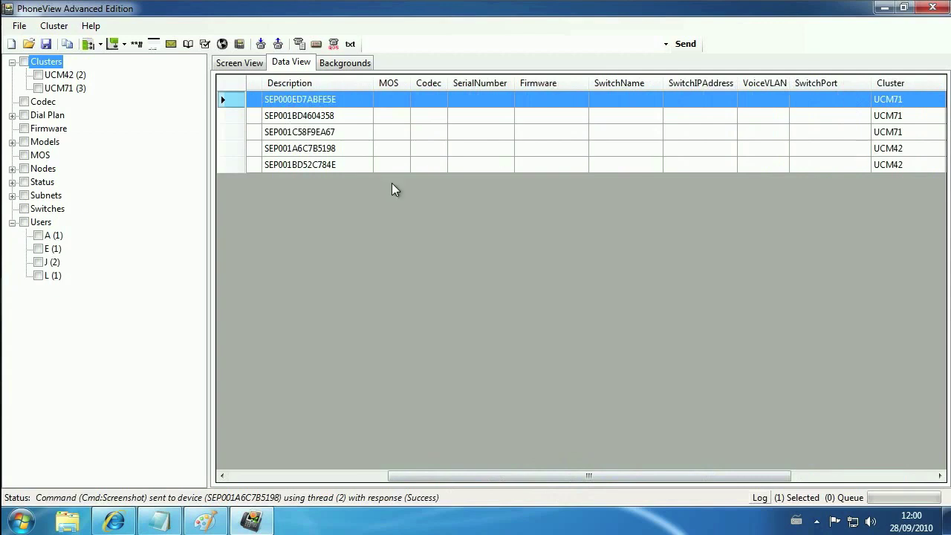
Fetch device info, switch info and call stats for all five phones.
{"action": "left_click", "coordinate": [232, 85]}
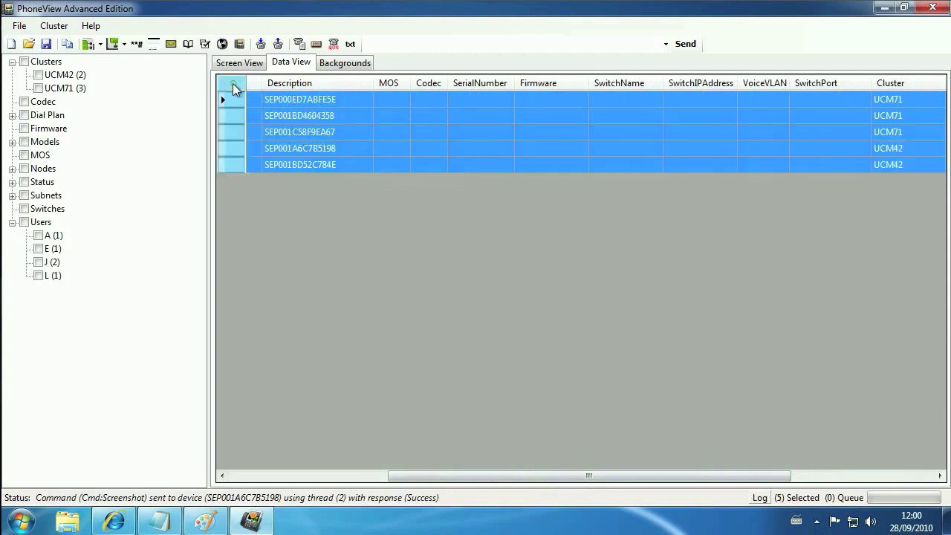
{"action": "left_click", "coordinate": [298, 44]}
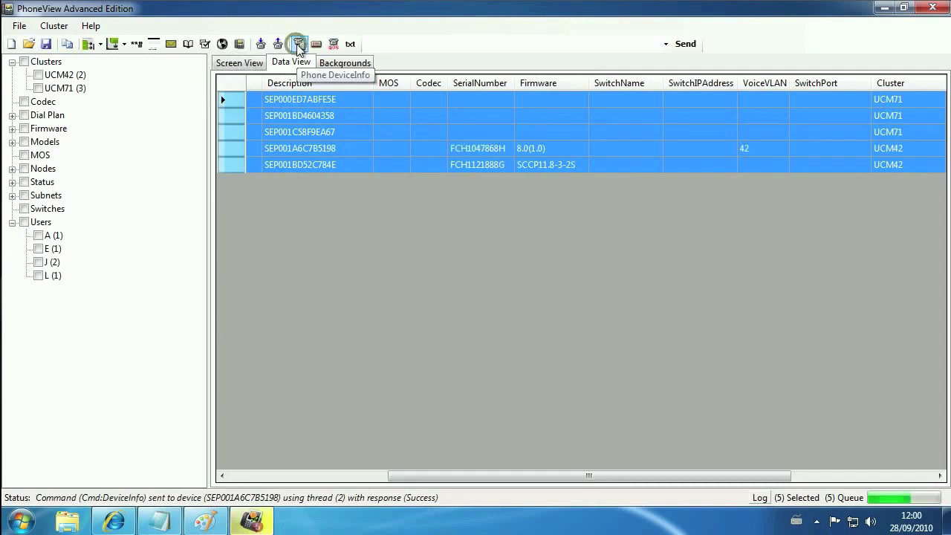
{"action": "left_click", "coordinate": [316, 44]}
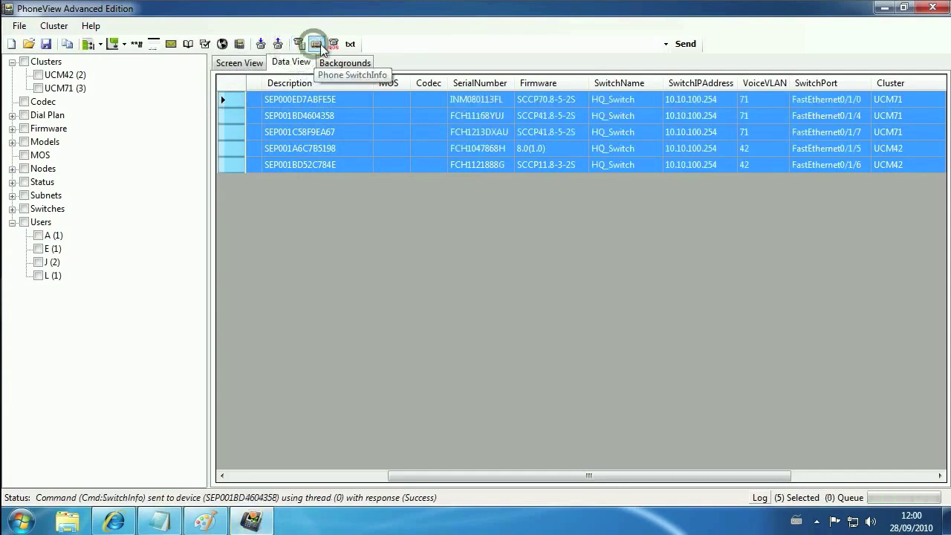
{"action": "left_click", "coordinate": [334, 45]}
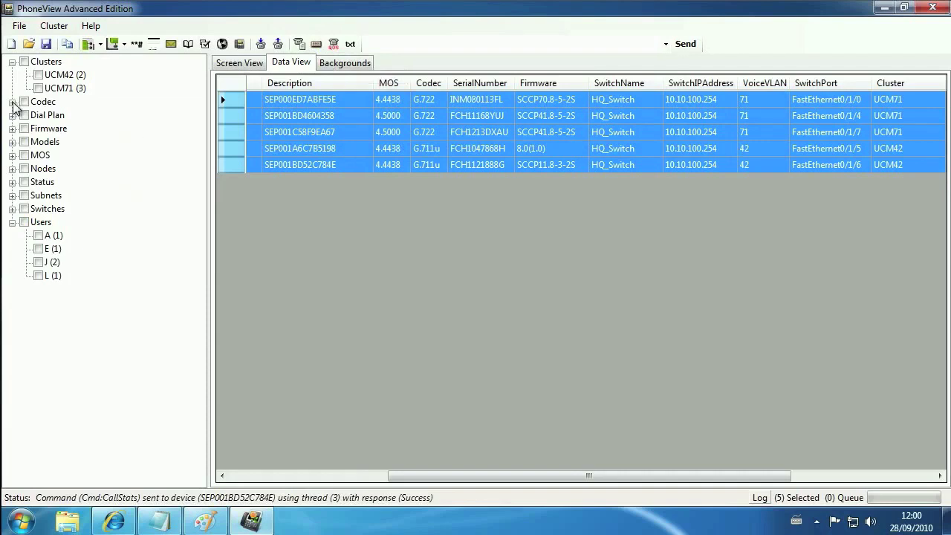
Filter by MOS 4.4 under the Codec and MOS groupings, then clear it and return to Screen View.
{"action": "left_click", "coordinate": [12, 101]}
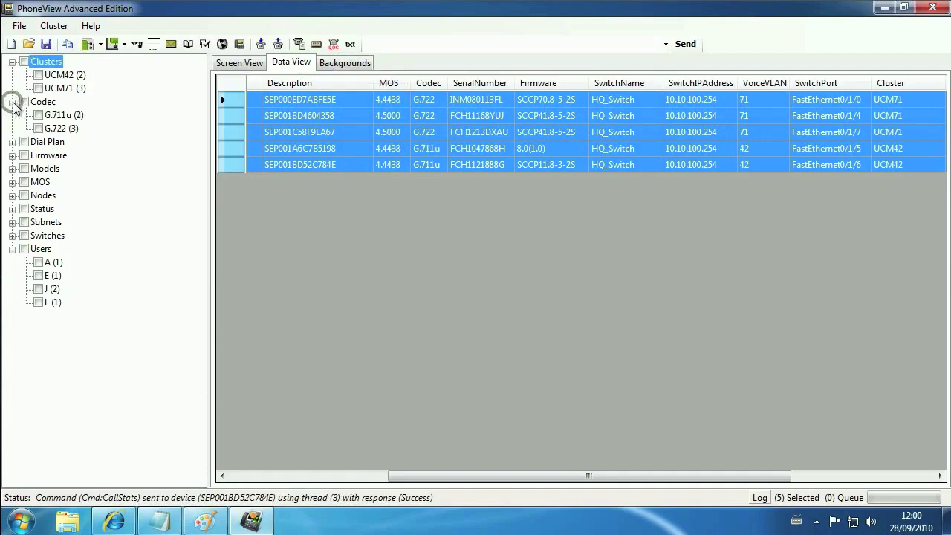
{"action": "left_click", "coordinate": [12, 182]}
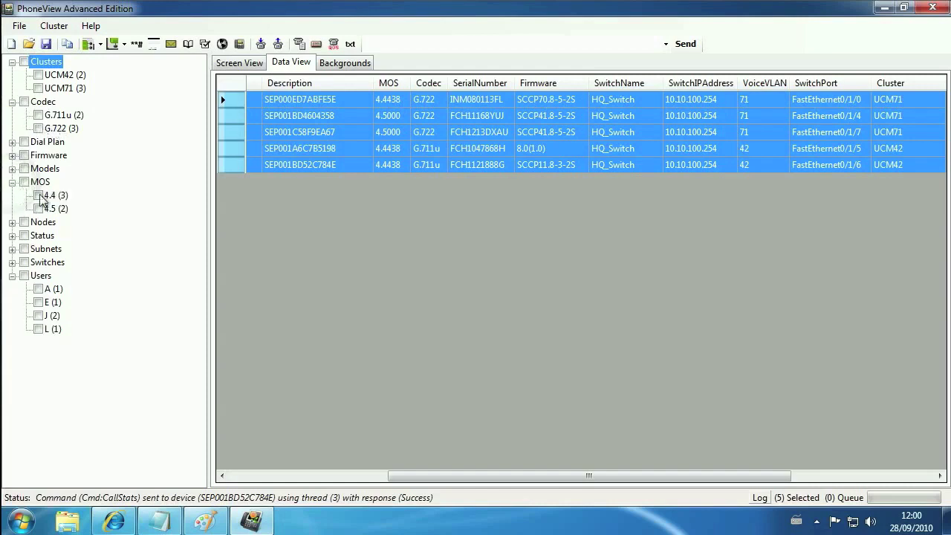
{"action": "left_click", "coordinate": [38, 196]}
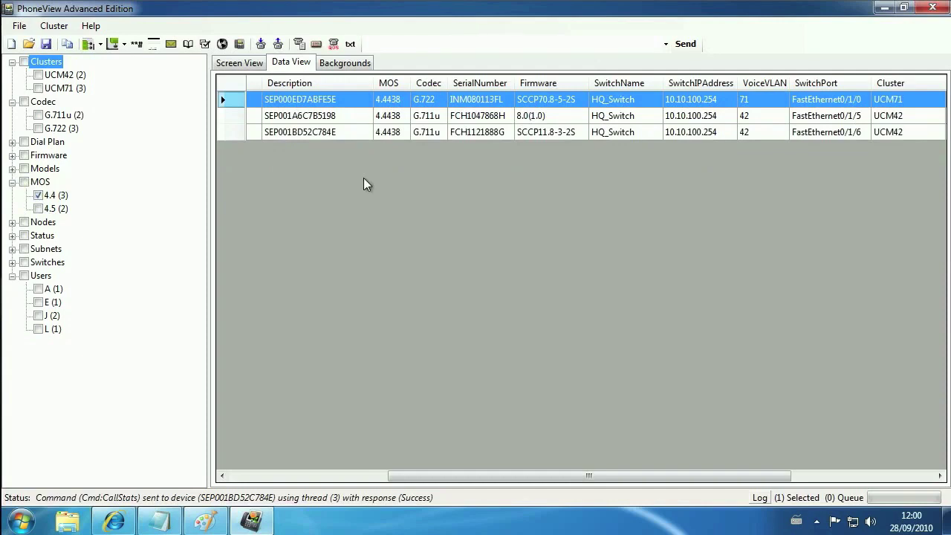
{"action": "left_click", "coordinate": [38, 195]}
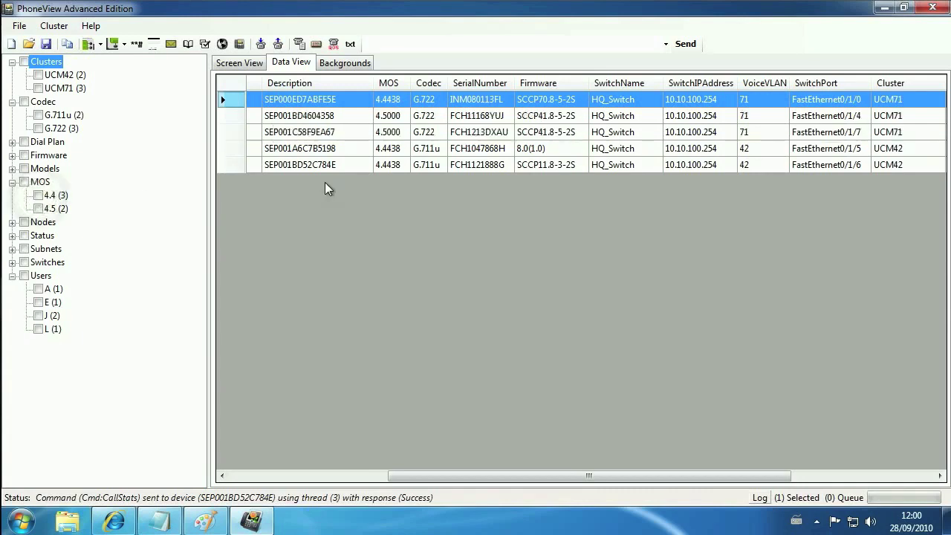
{"action": "left_click", "coordinate": [245, 62]}
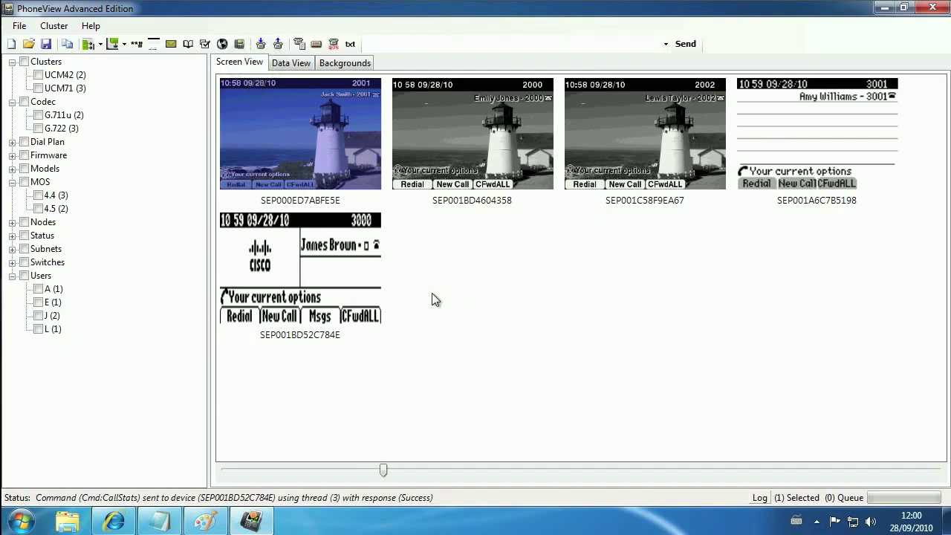
Filter to Cisco 7961 phones and enlarge their screenshots.
{"action": "left_click", "coordinate": [13, 170]}
{"action": "left_click", "coordinate": [38, 209]}
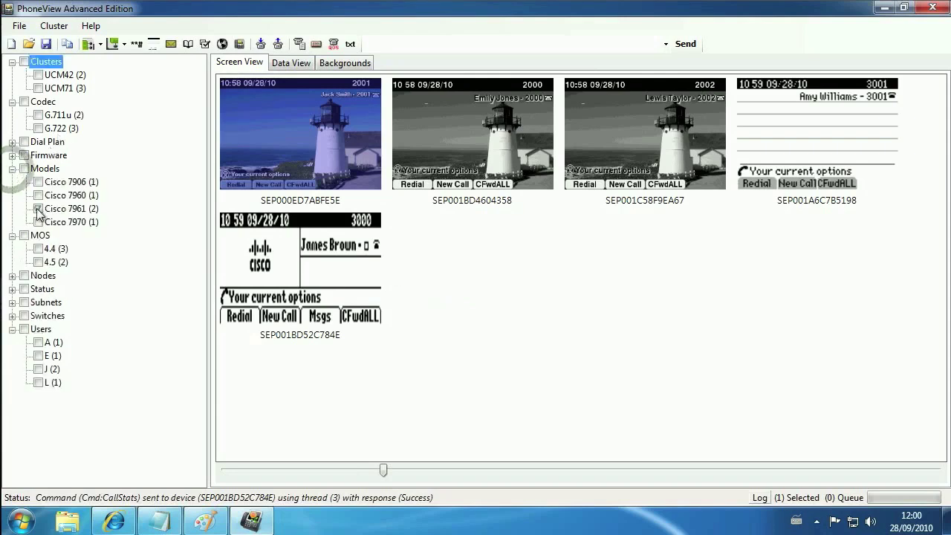
{"action": "left_click", "coordinate": [483, 470]}
{"action": "left_click", "coordinate": [521, 470]}
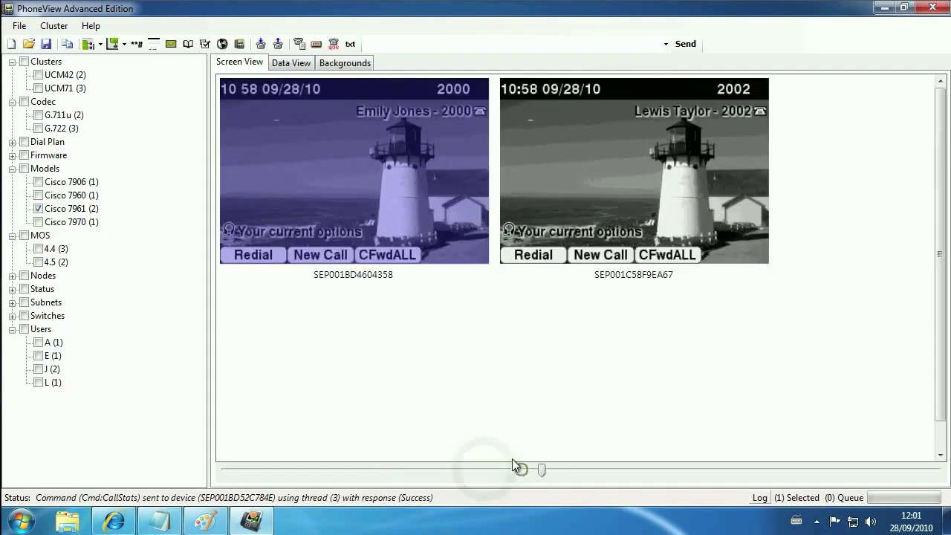
{"action": "left_click_drag", "start_coordinate": [361, 320], "coordinate": [582, 170]}
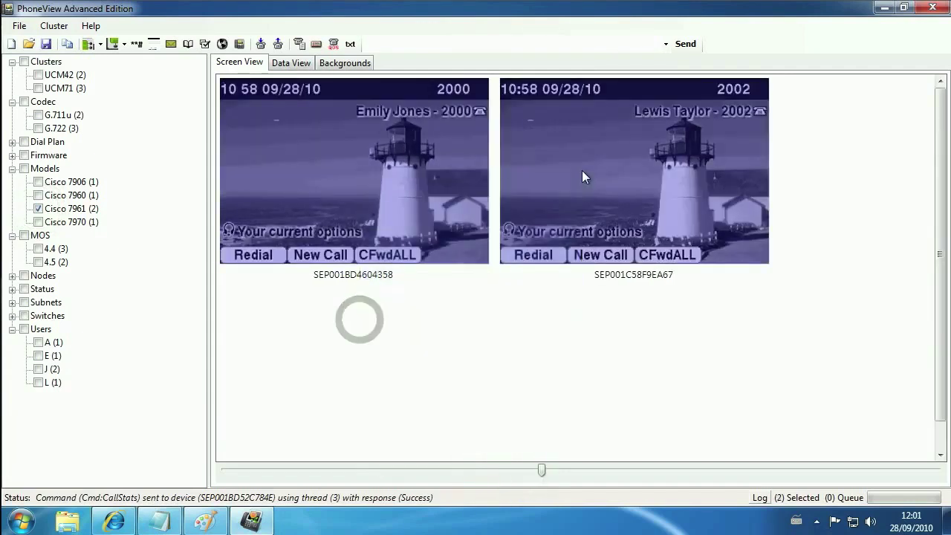
{"action": "left_click", "coordinate": [563, 351]}
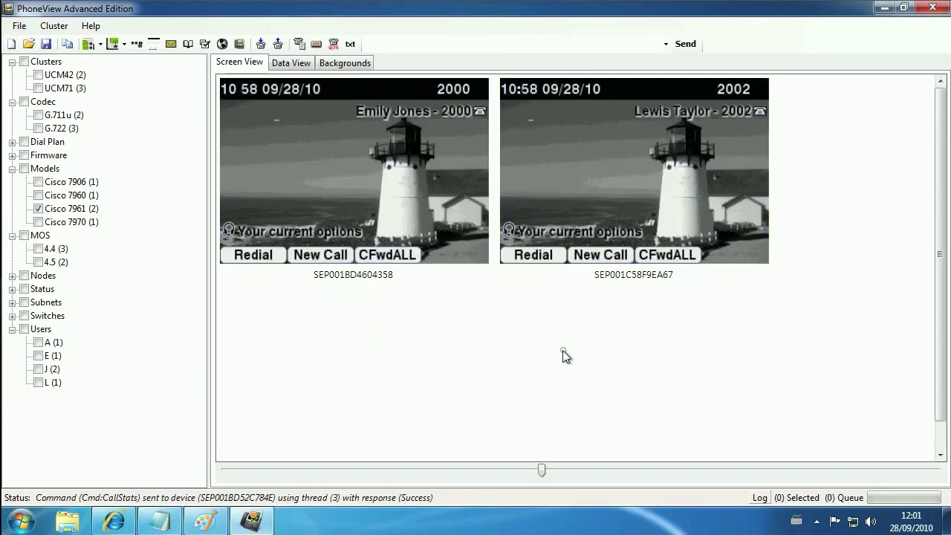
Set the first phone to 5 Second Refresh and the second to Action Refresh.
{"action": "left_click", "coordinate": [359, 181]}
{"action": "right_click", "coordinate": [358, 181]}
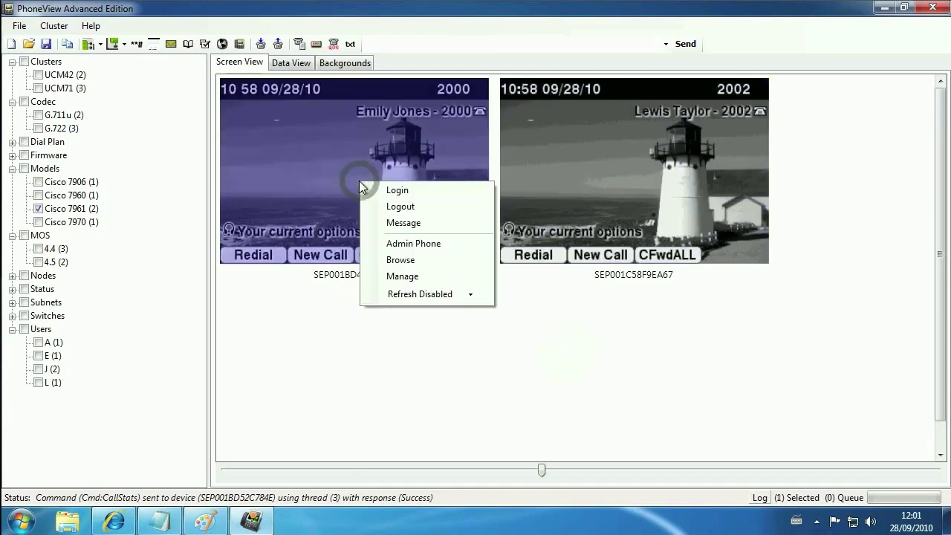
{"action": "left_click", "coordinate": [472, 295]}
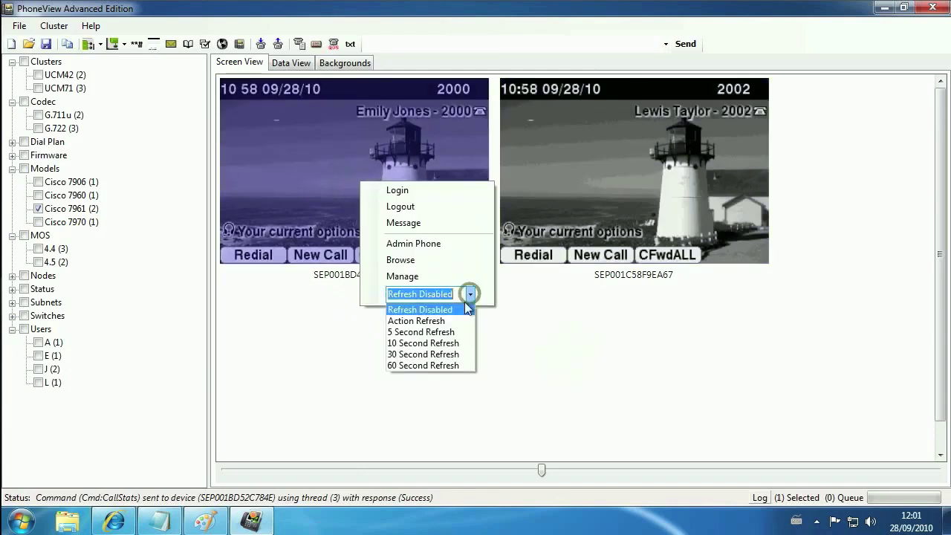
{"action": "left_click", "coordinate": [440, 333]}
{"action": "right_click", "coordinate": [623, 172]}
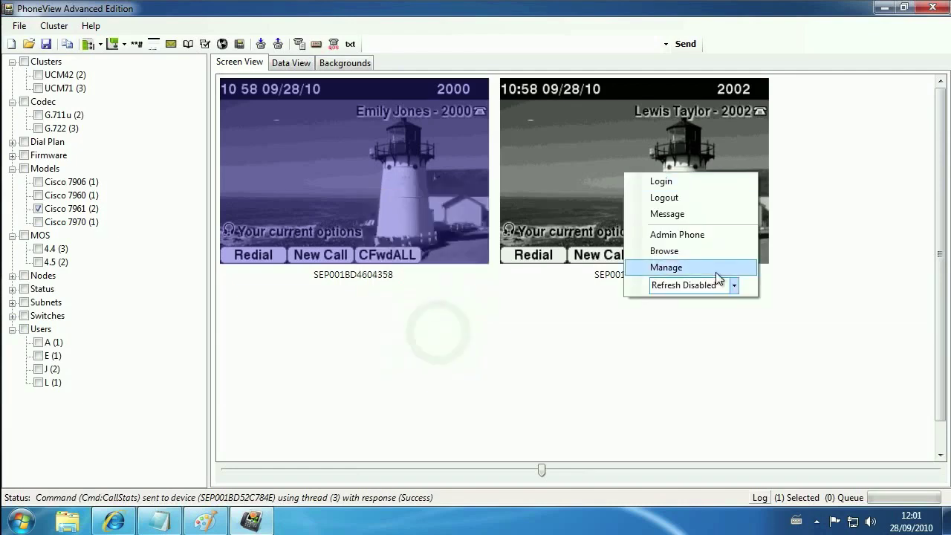
{"action": "left_click", "coordinate": [733, 285]}
{"action": "left_click", "coordinate": [706, 313]}
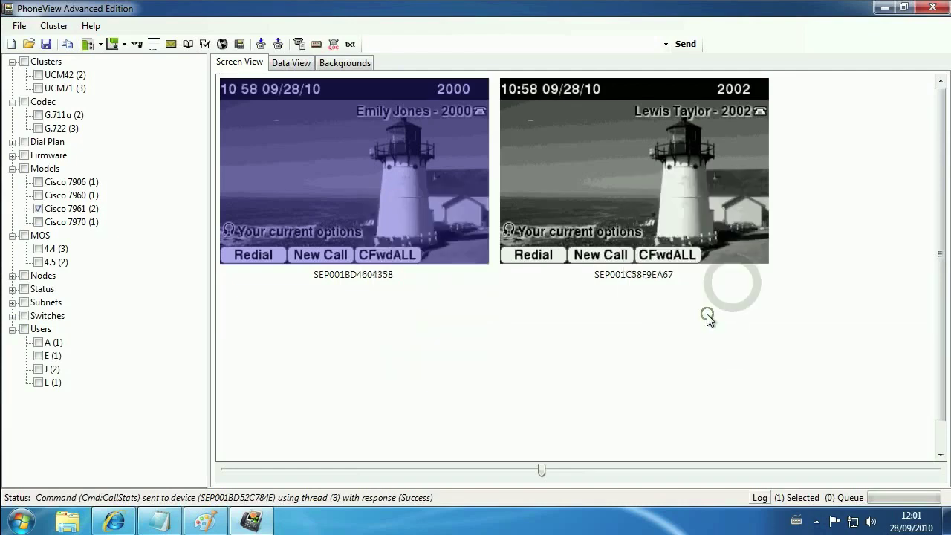
From phone 2002, dial extension 2000.
{"action": "left_click", "coordinate": [629, 186]}
{"action": "left_click", "coordinate": [630, 180]}
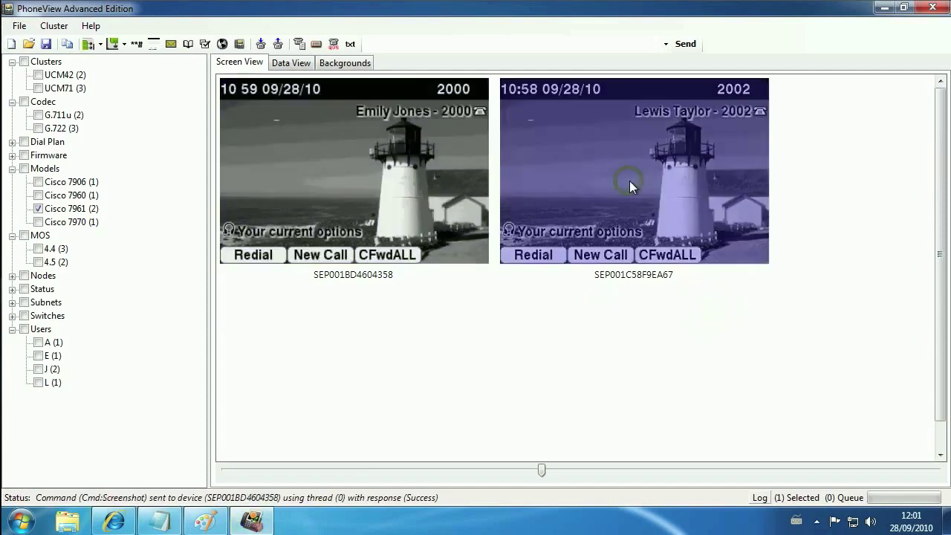
{"action": "type", "text": "2000"}
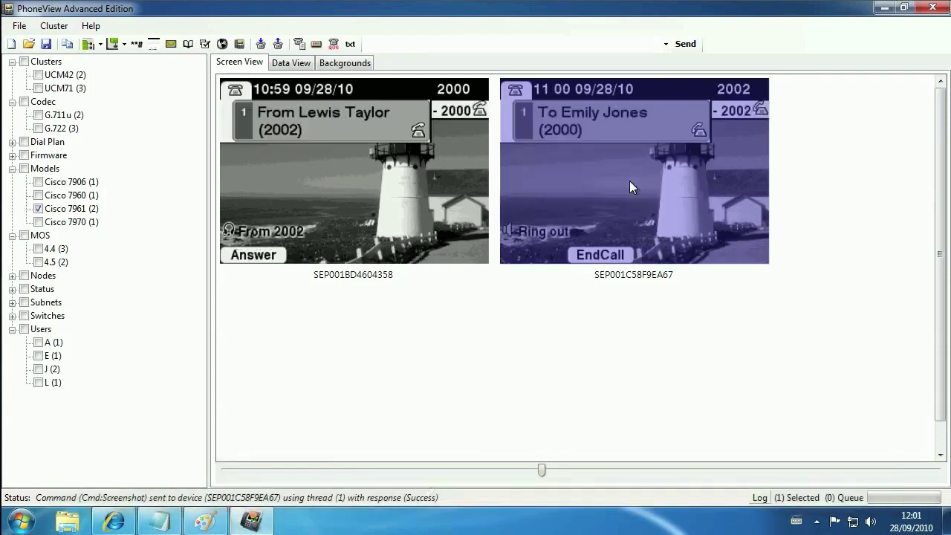
Answer the call on phone 2000 with SoftKey 1 and refresh the screenshots.
{"action": "left_click", "coordinate": [341, 162]}
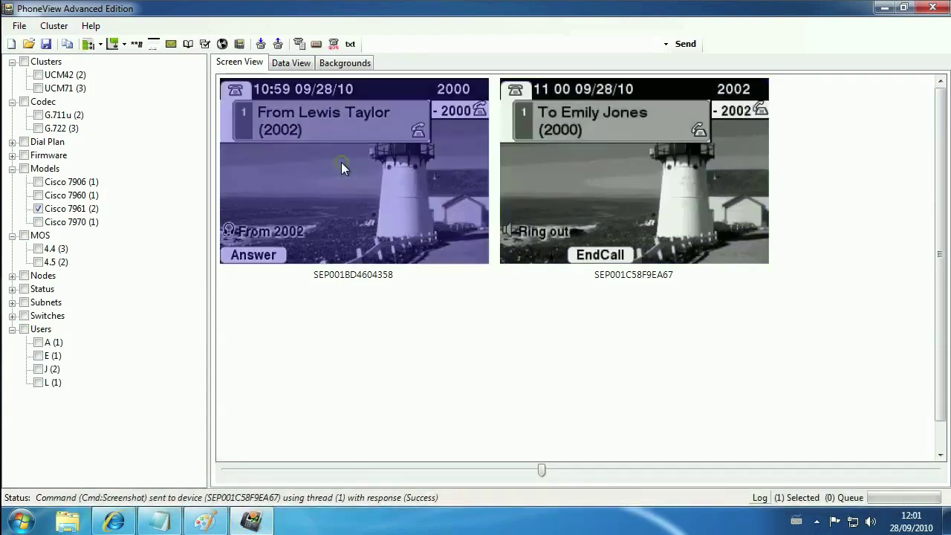
{"action": "left_click", "coordinate": [127, 46]}
{"action": "left_click", "coordinate": [141, 65]}
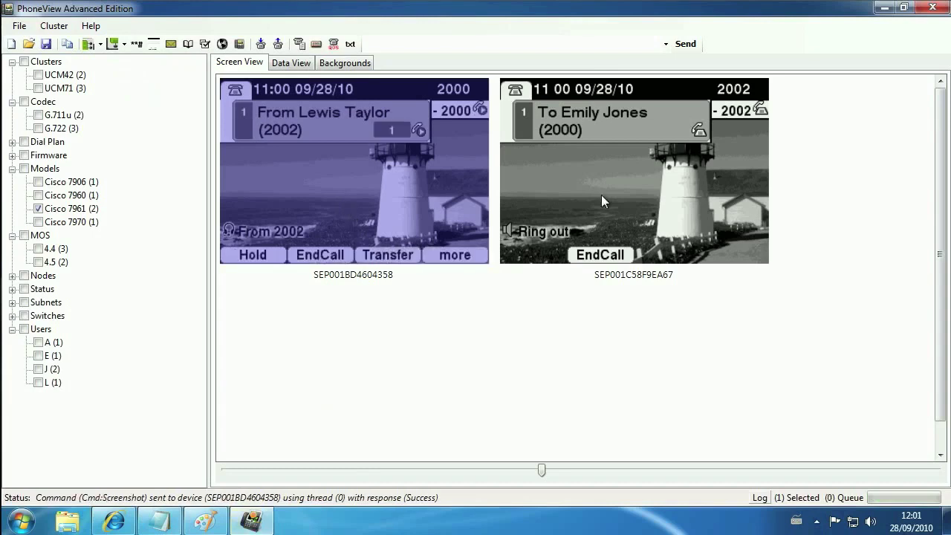
{"action": "left_click", "coordinate": [611, 167]}
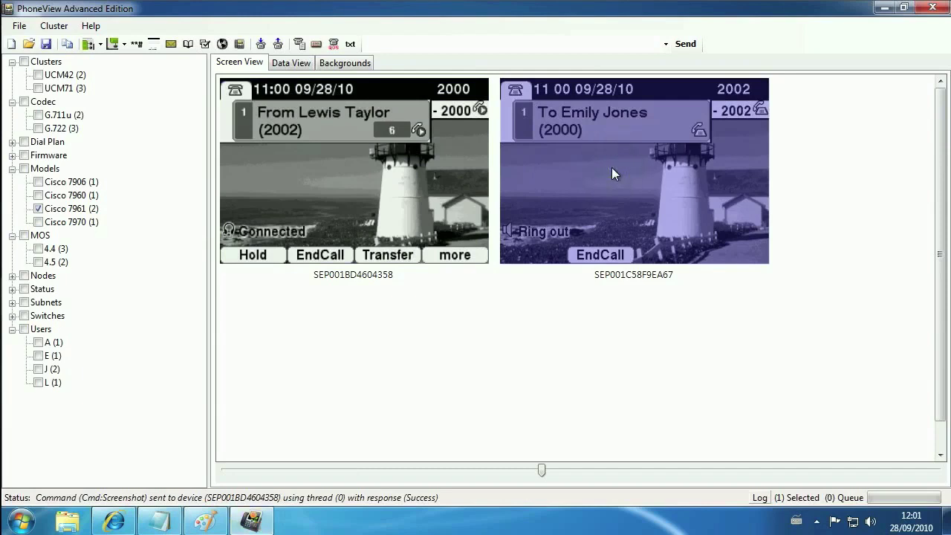
{"action": "left_click", "coordinate": [154, 46]}
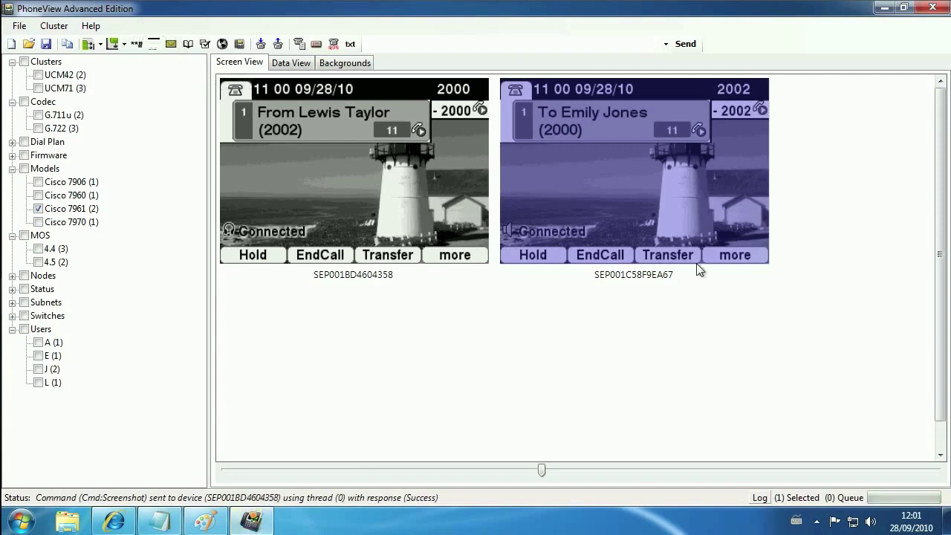
{"action": "left_click", "coordinate": [291, 192]}
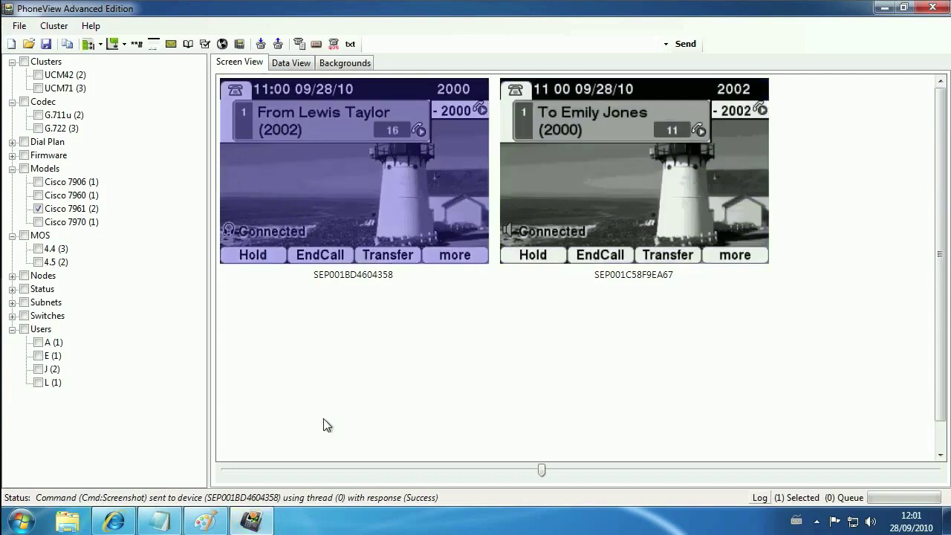
Hold, resume, and end the call using F1, F1 and F2.
{"action": "key", "text": "F1"}
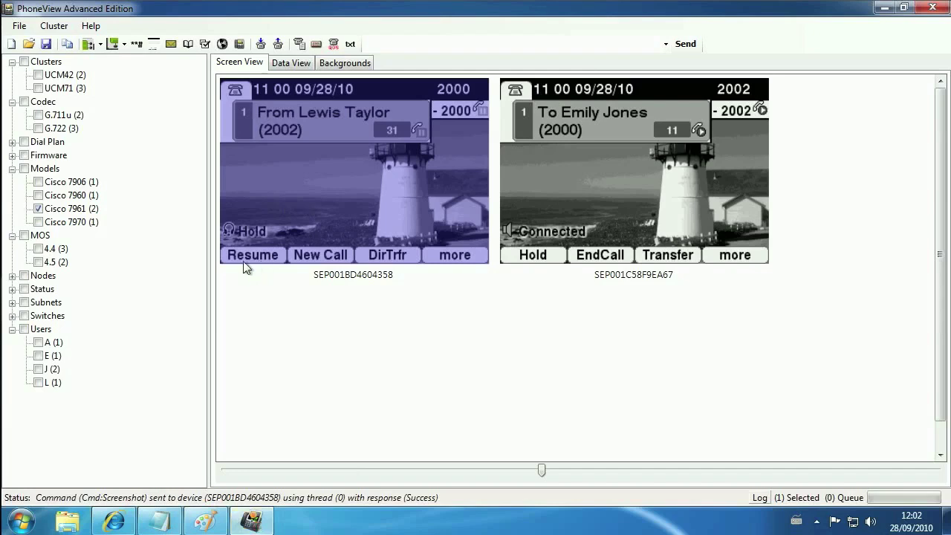
{"action": "key", "text": "F1"}
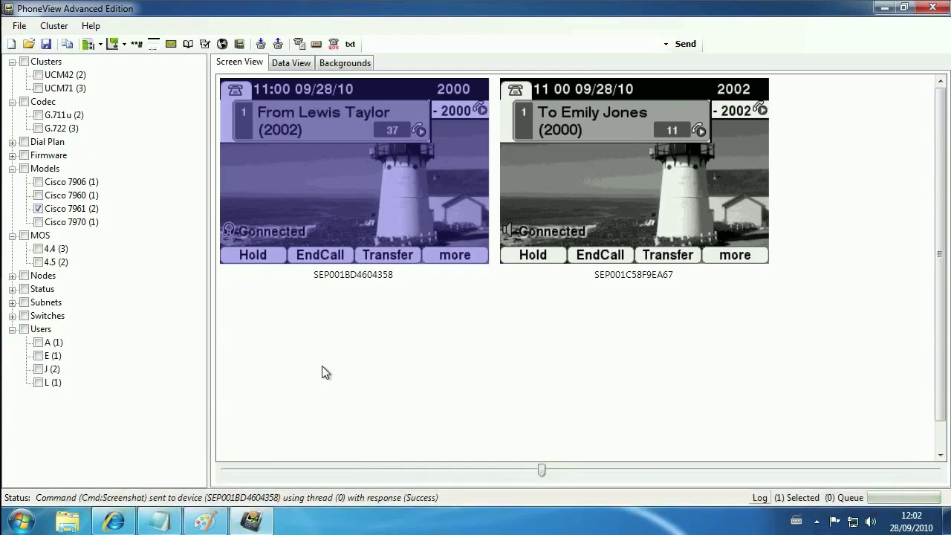
{"action": "key", "text": "F2"}
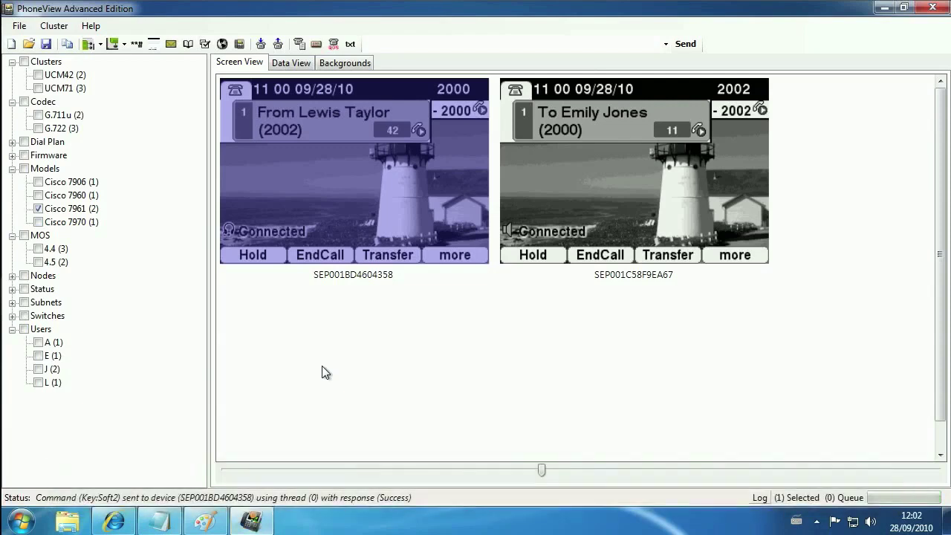
Set the second phone to 5 Second Refresh.
{"action": "right_click", "coordinate": [571, 180]}
{"action": "left_click", "coordinate": [682, 296]}
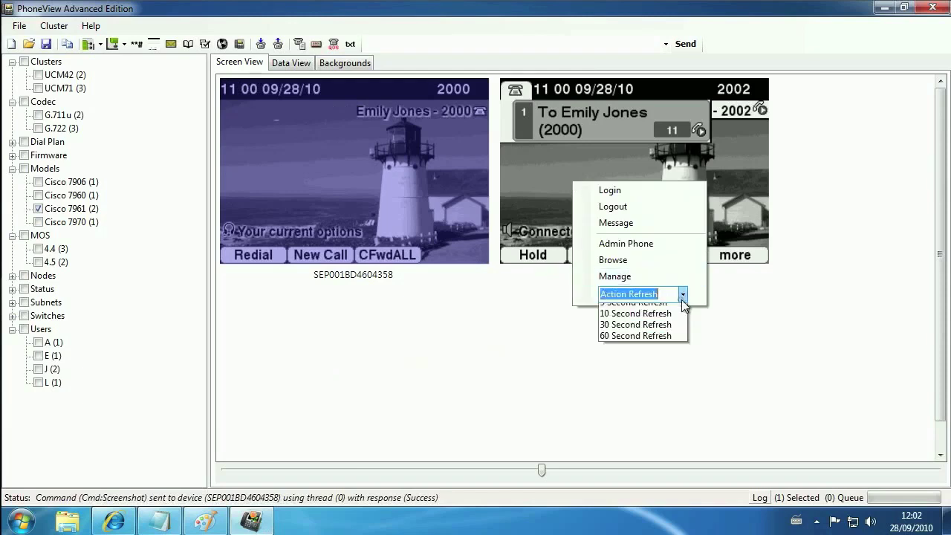
{"action": "left_click", "coordinate": [661, 334]}
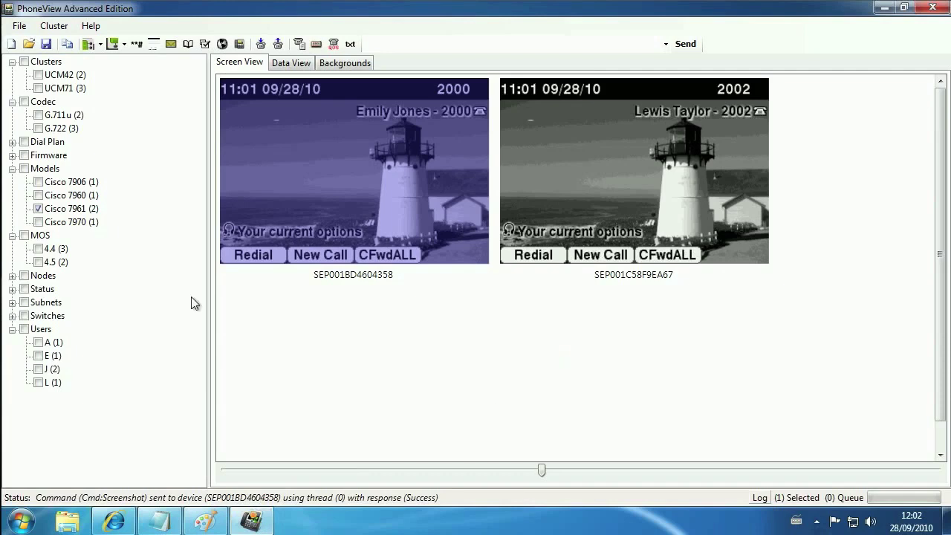
Clear the Cisco 7961 filter, shrink the thumbnails and select all five phones.
{"action": "left_click", "coordinate": [38, 209]}
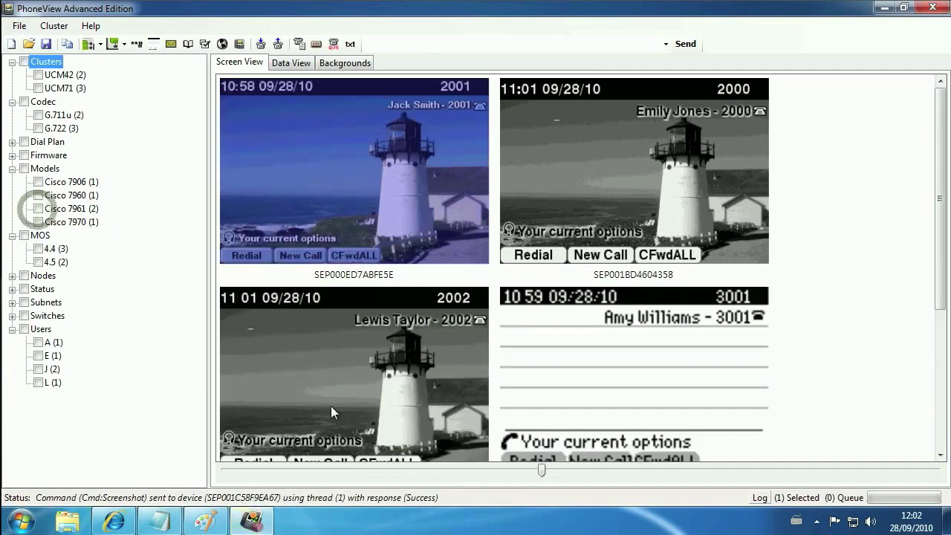
{"action": "left_click", "coordinate": [351, 469]}
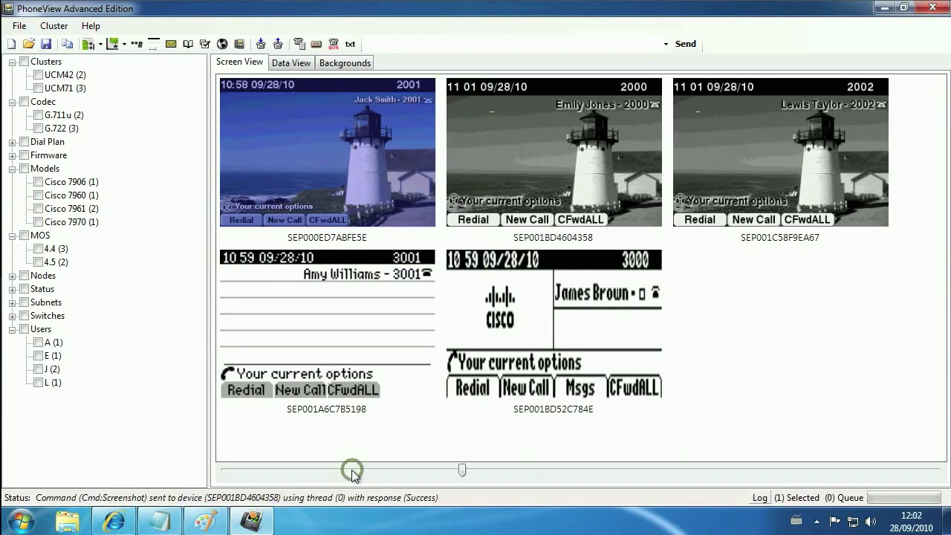
{"action": "left_click_drag", "start_coordinate": [299, 427], "coordinate": [847, 148]}
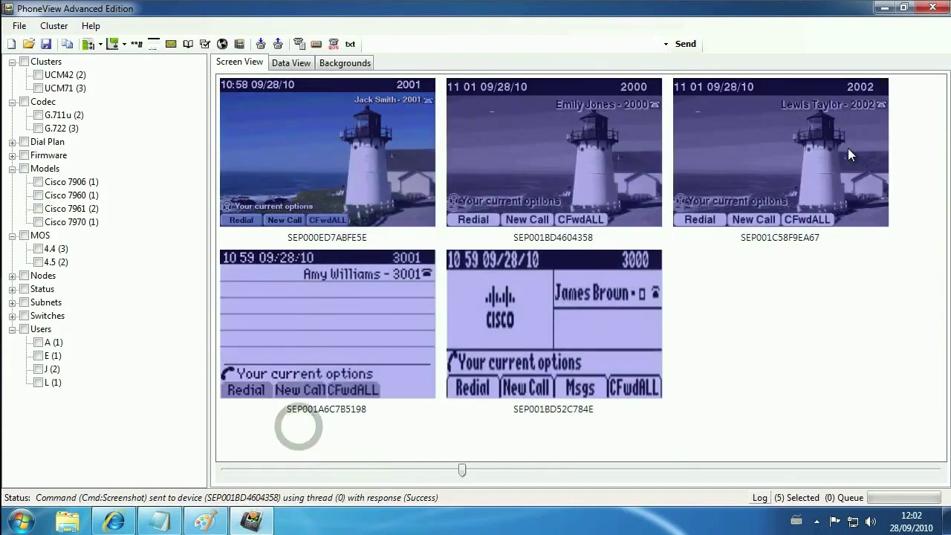
Send Dial:4998 to all selected phones and refresh their screenshots.
{"action": "left_click", "coordinate": [666, 45]}
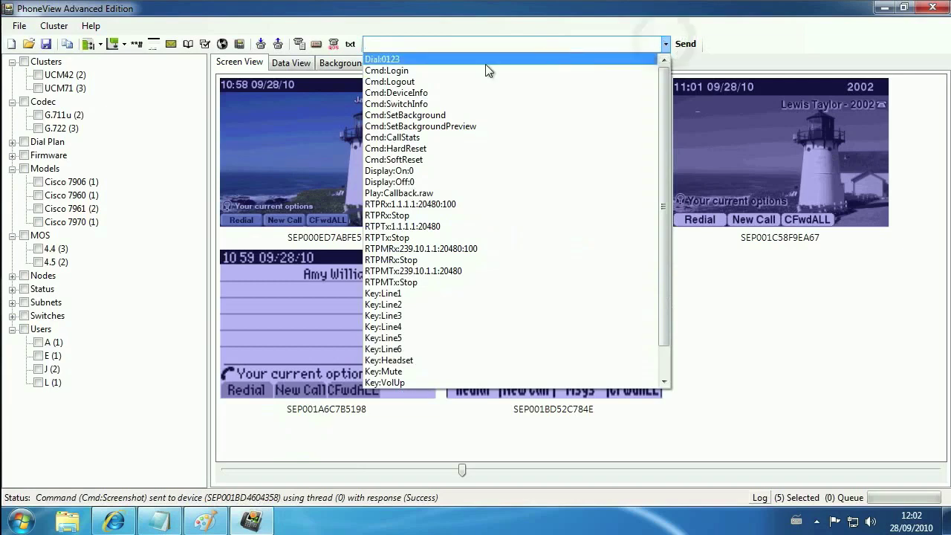
{"action": "left_click", "coordinate": [403, 60]}
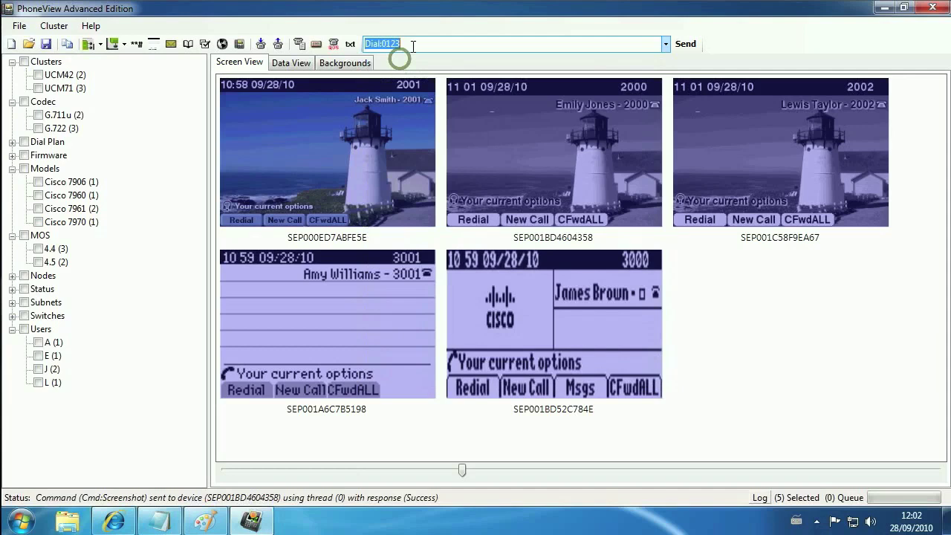
{"action": "left_click", "coordinate": [414, 45]}
{"action": "key", "text": "BackSpace"}
{"action": "key", "text": "BackSpace"}
{"action": "key", "text": "BackSpace"}
{"action": "key", "text": "BackSpace"}
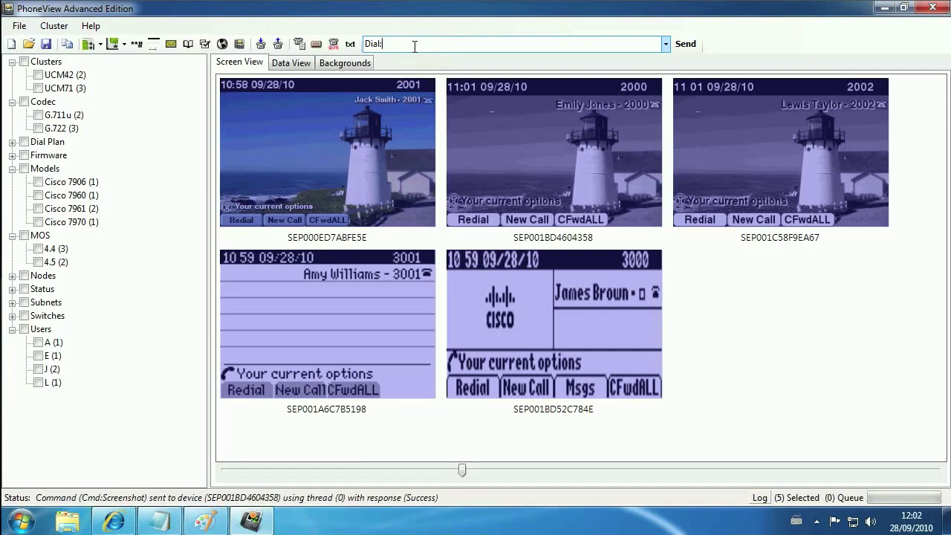
{"action": "type", "text": "4998"}
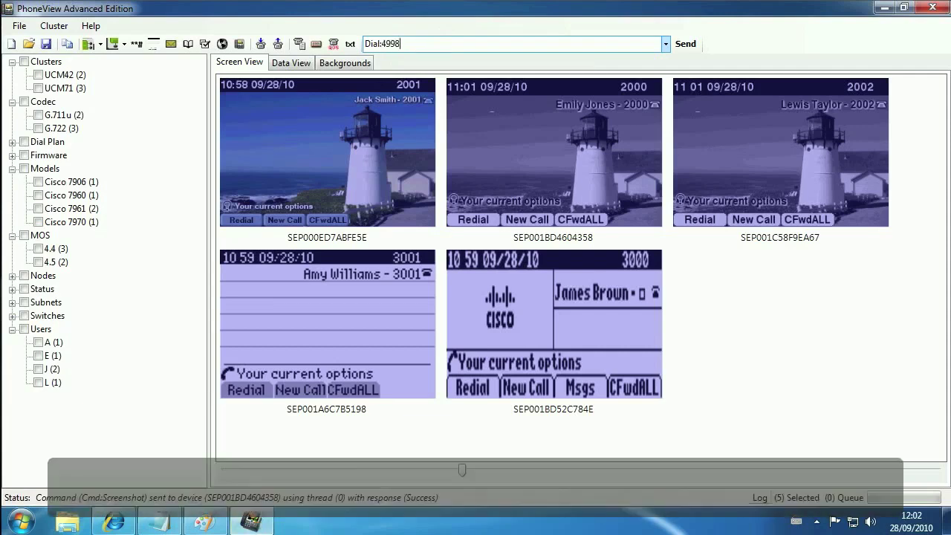
{"action": "key", "text": "Return"}
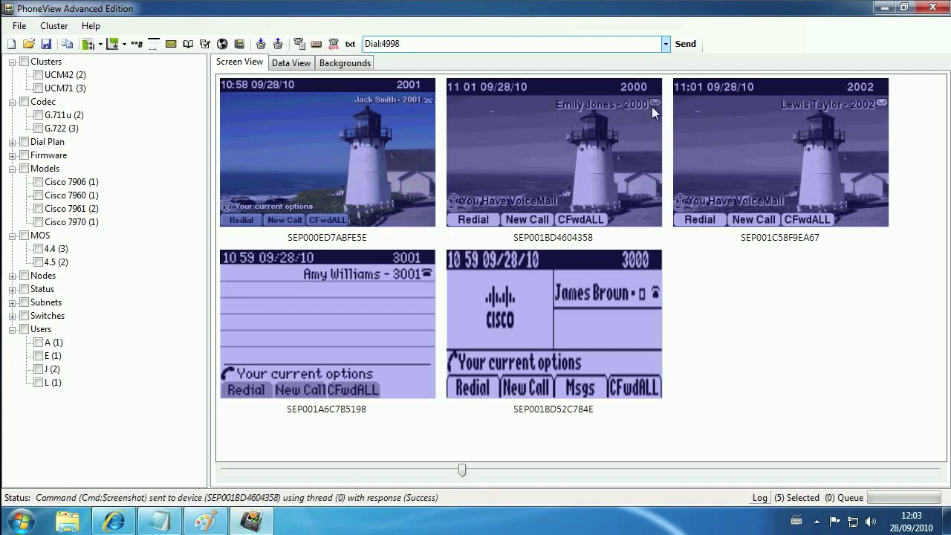
{"action": "left_click", "coordinate": [152, 48]}
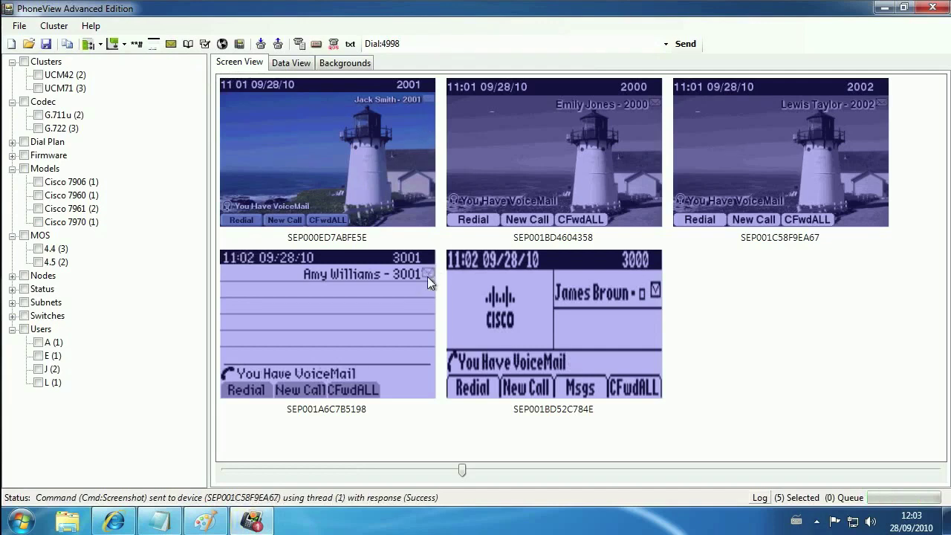
In Data View, refresh device info to check MWI and select the 2000 and 2002 rows.
{"action": "left_click", "coordinate": [291, 64]}
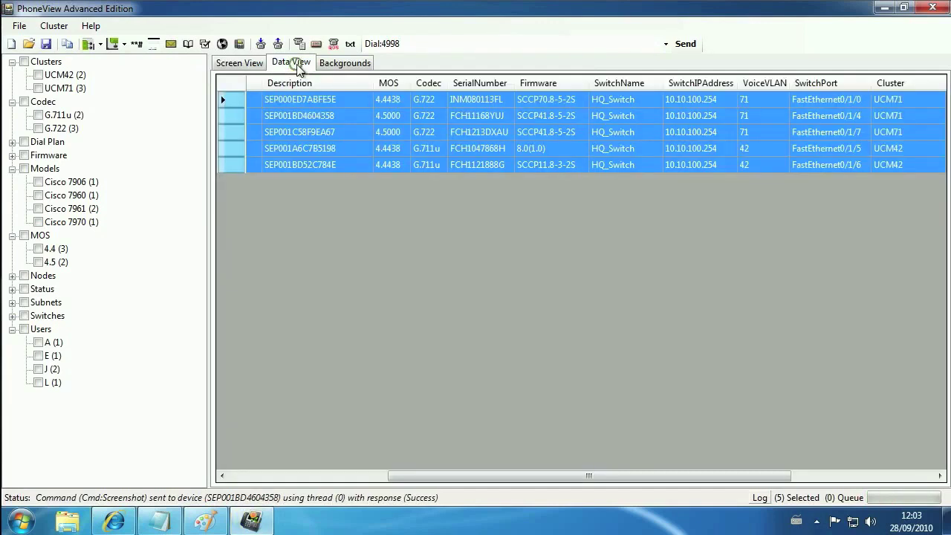
{"action": "left_click_drag", "start_coordinate": [466, 480], "coordinate": [662, 484]}
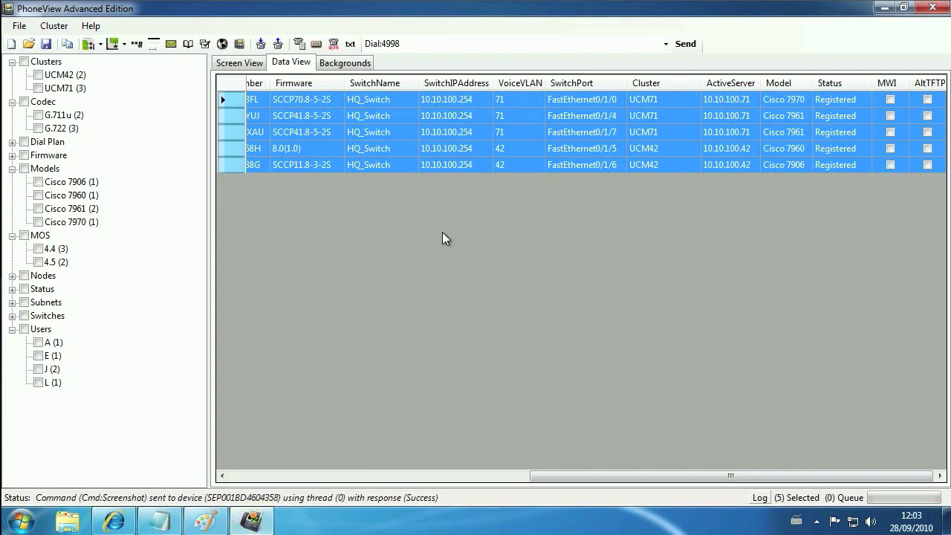
{"action": "left_click", "coordinate": [299, 45]}
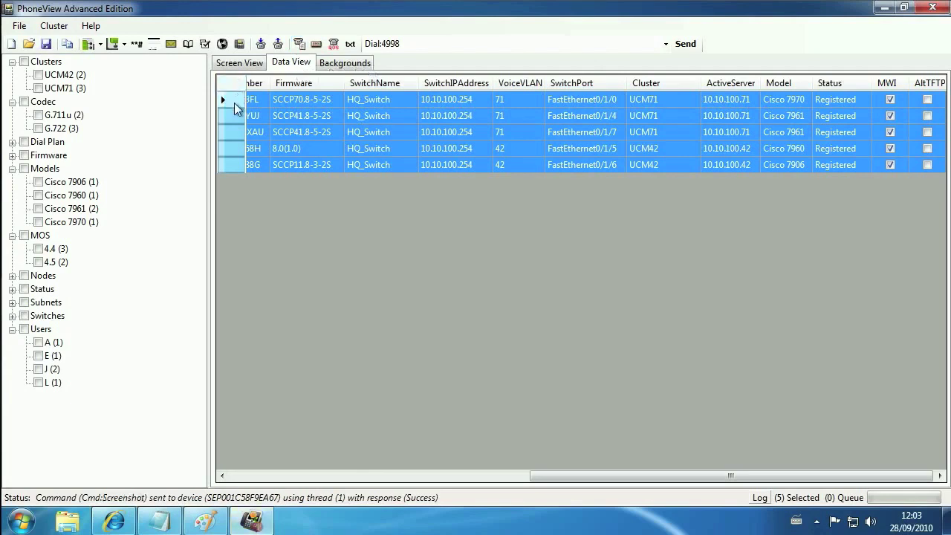
{"action": "left_click", "coordinate": [232, 116]}
{"action": "left_click", "coordinate": [232, 133], "text": "ctrl"}
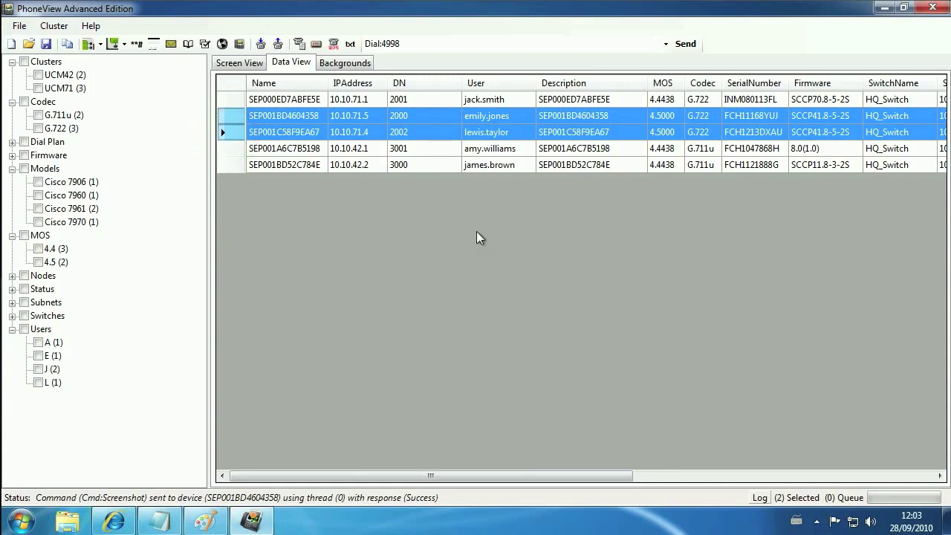
Change the Dial command number from 4998 to 4999.
{"action": "left_click", "coordinate": [495, 42]}
{"action": "left_click", "coordinate": [496, 44]}
{"action": "key", "text": "BackSpace"}
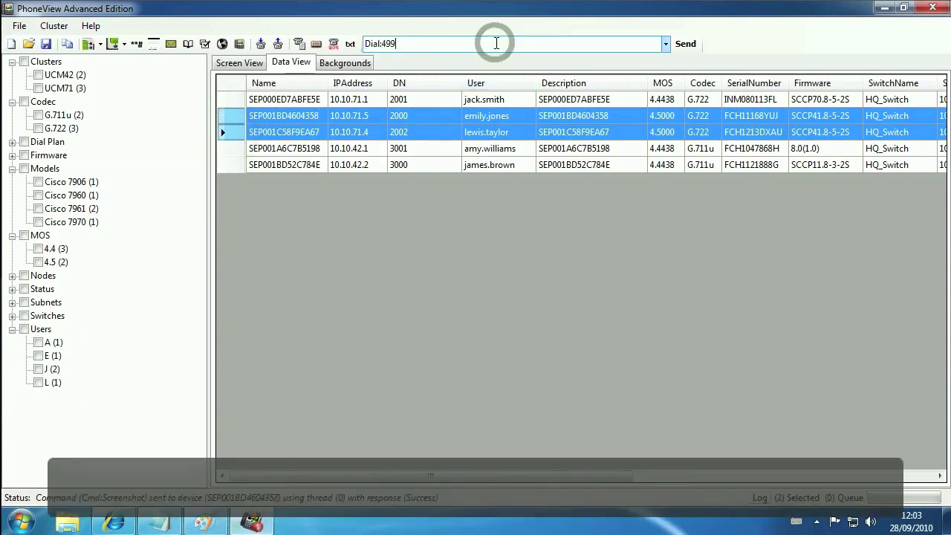
{"action": "type", "text": "9"}
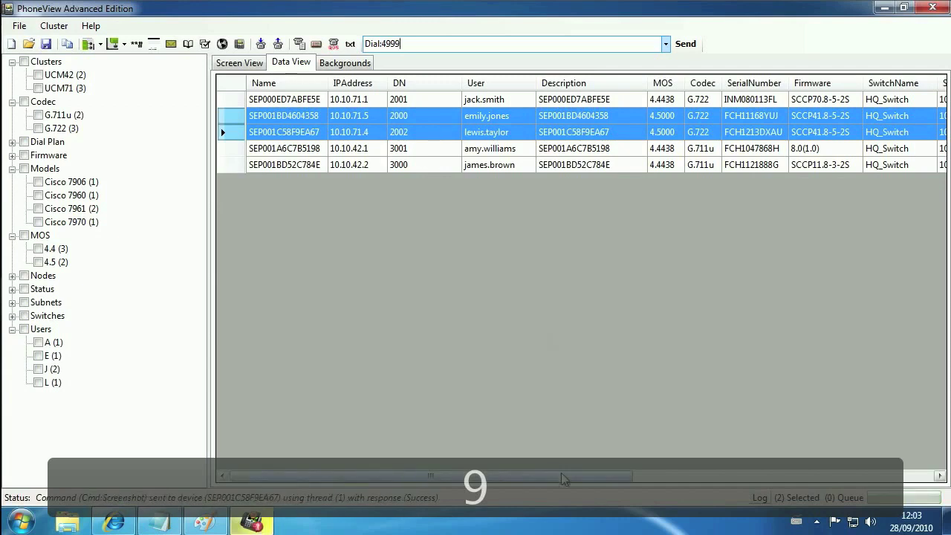
{"action": "scroll", "coordinate": [563, 479], "scroll_direction": "right", "scroll_amount": 5}
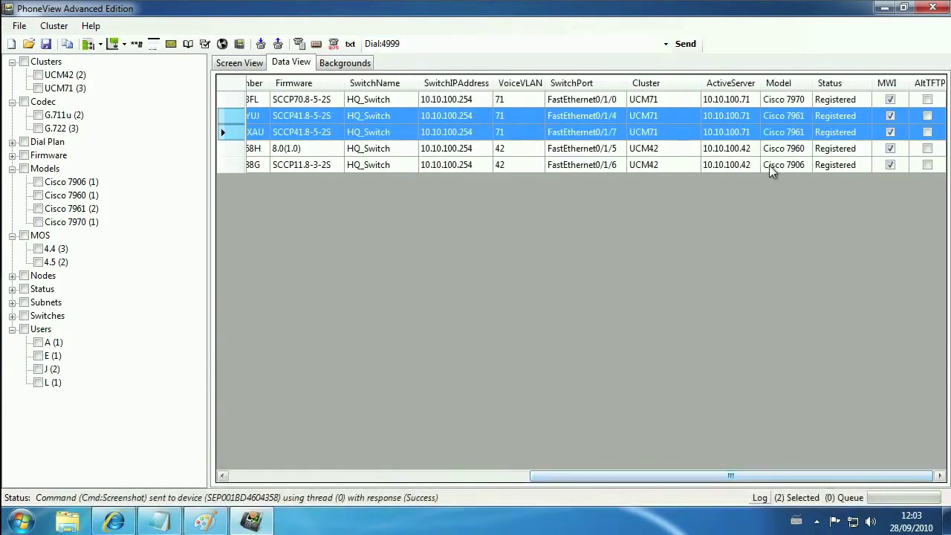
Send Dial:4999 to all five phones, confirm MWI cleared, and refresh the phone screenshots.
{"action": "left_click", "coordinate": [298, 44]}
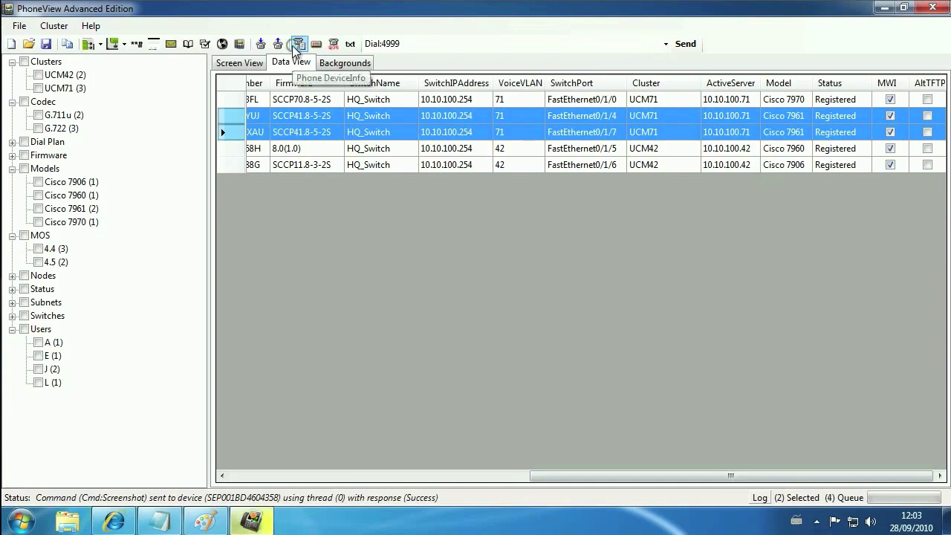
{"action": "left_click", "coordinate": [240, 89]}
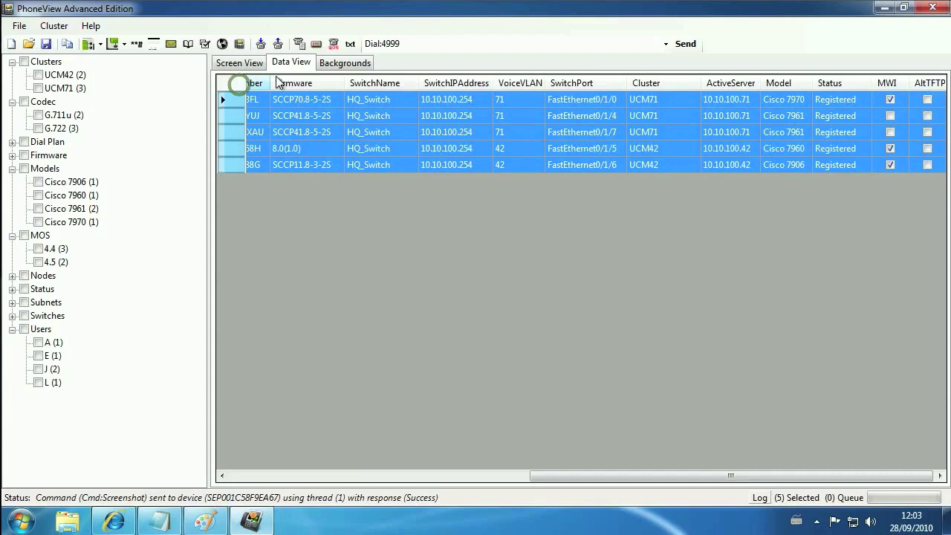
{"action": "left_click", "coordinate": [691, 47]}
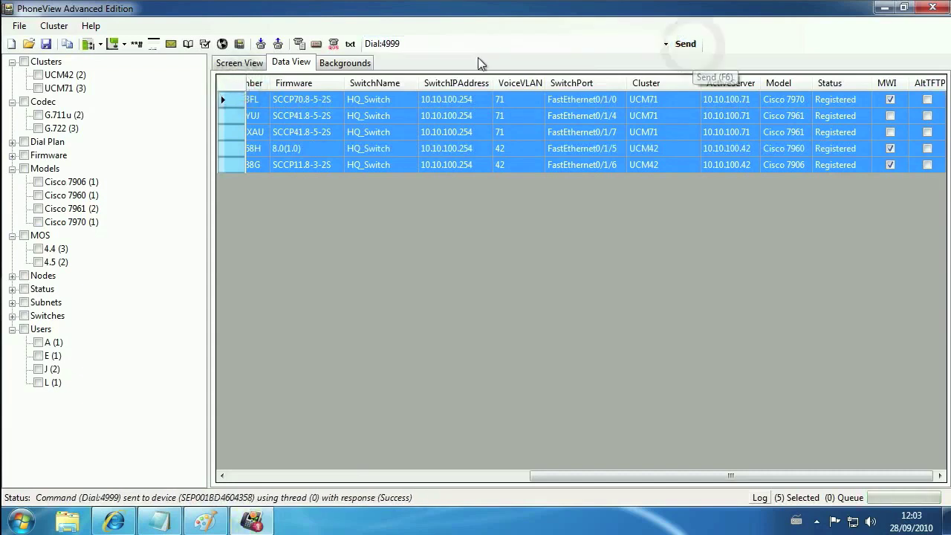
{"action": "left_click", "coordinate": [298, 43]}
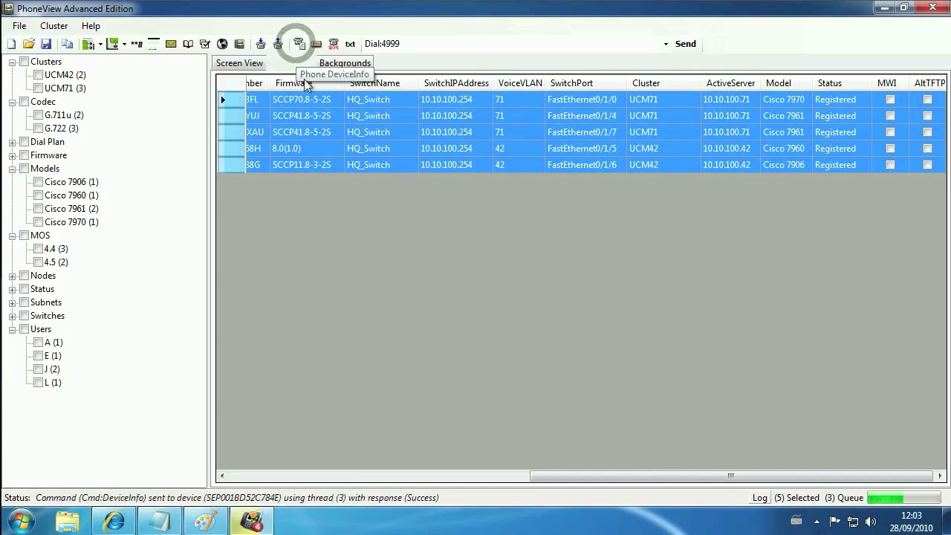
{"action": "left_click", "coordinate": [234, 66]}
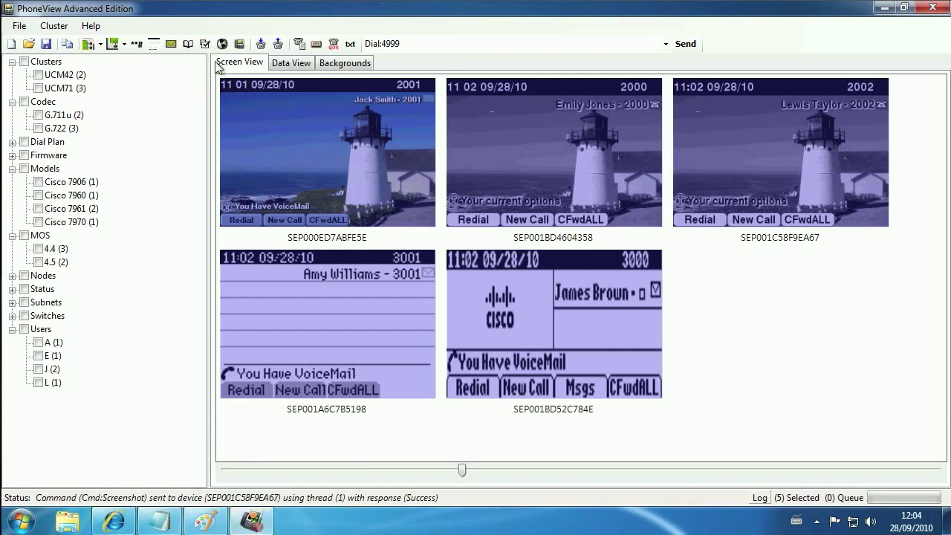
{"action": "left_click", "coordinate": [154, 45]}
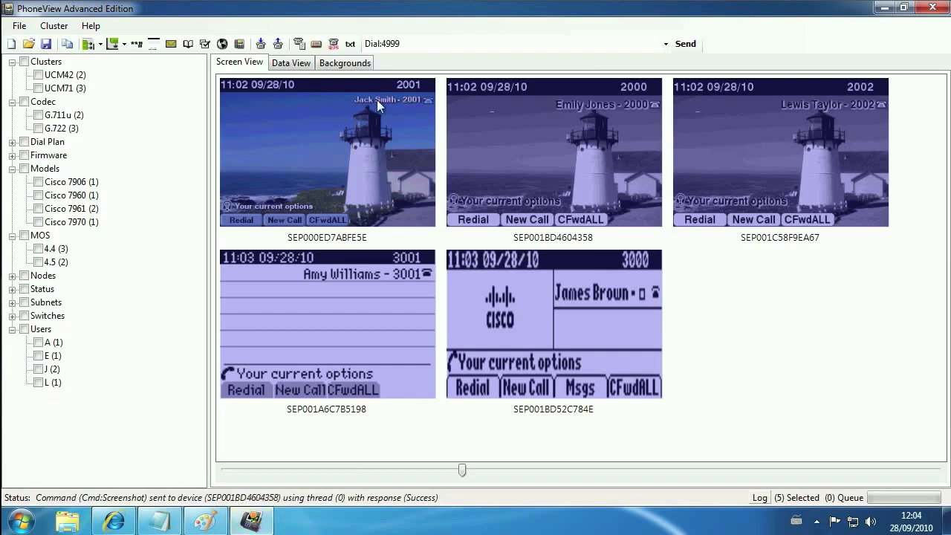
Send the text message 'System Test' to the phones and refresh their screens.
{"action": "left_click", "coordinate": [350, 44]}
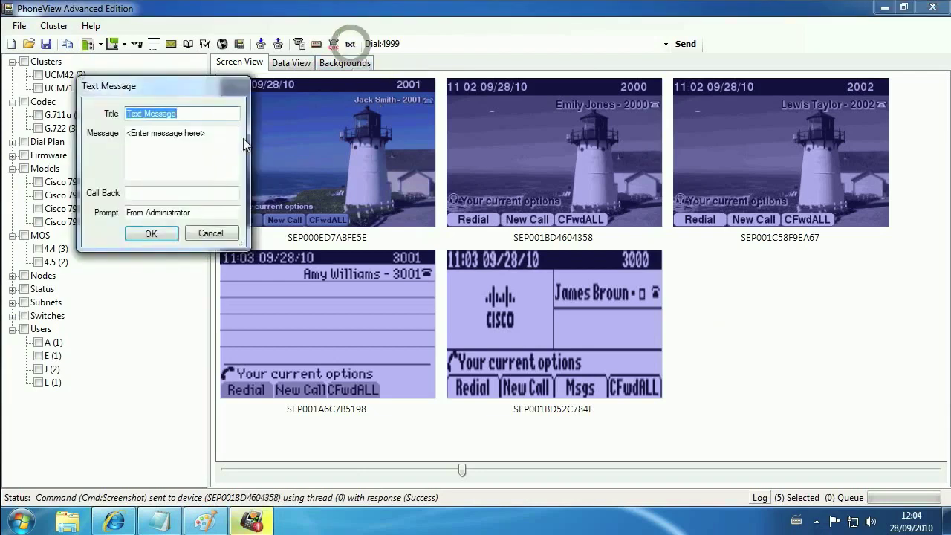
{"action": "left_click", "coordinate": [223, 134]}
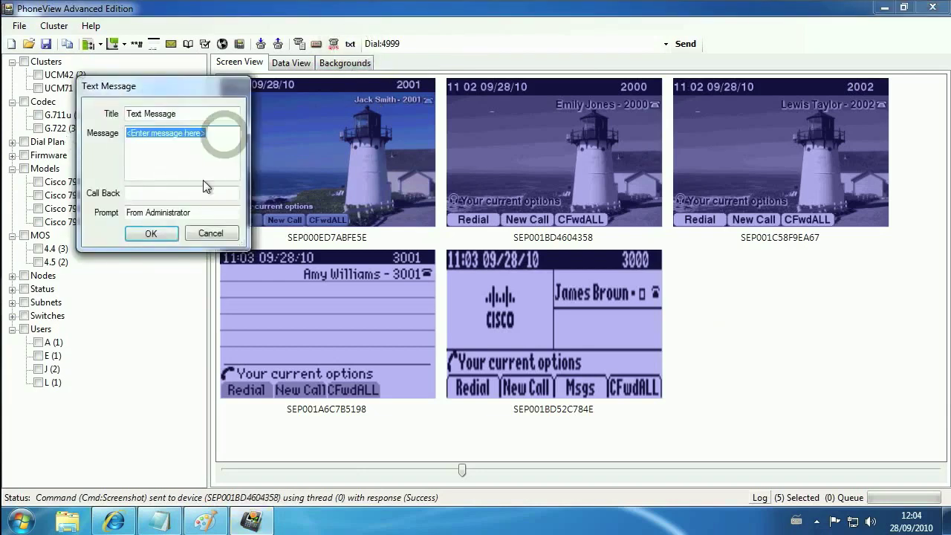
{"action": "type", "text": "S"}
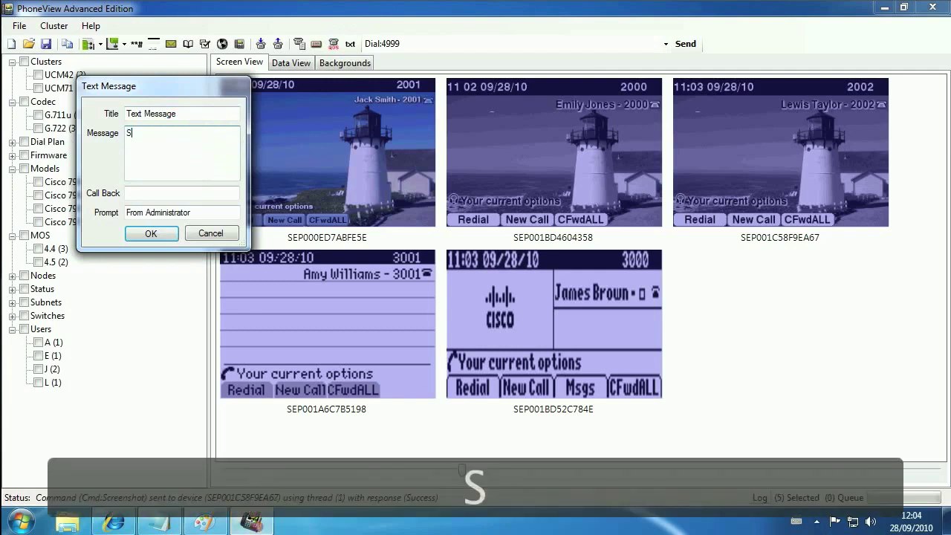
{"action": "type", "text": "ystem Test"}
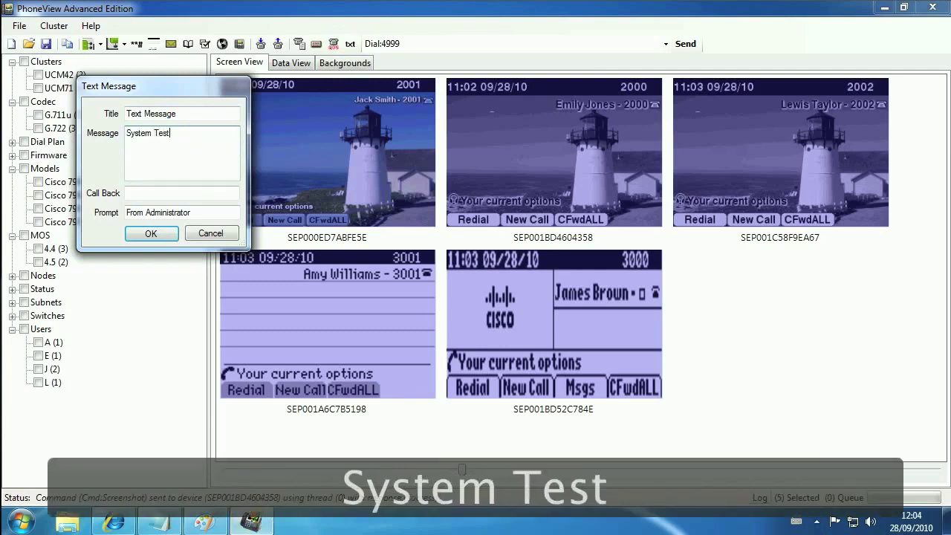
{"action": "left_click", "coordinate": [151, 233]}
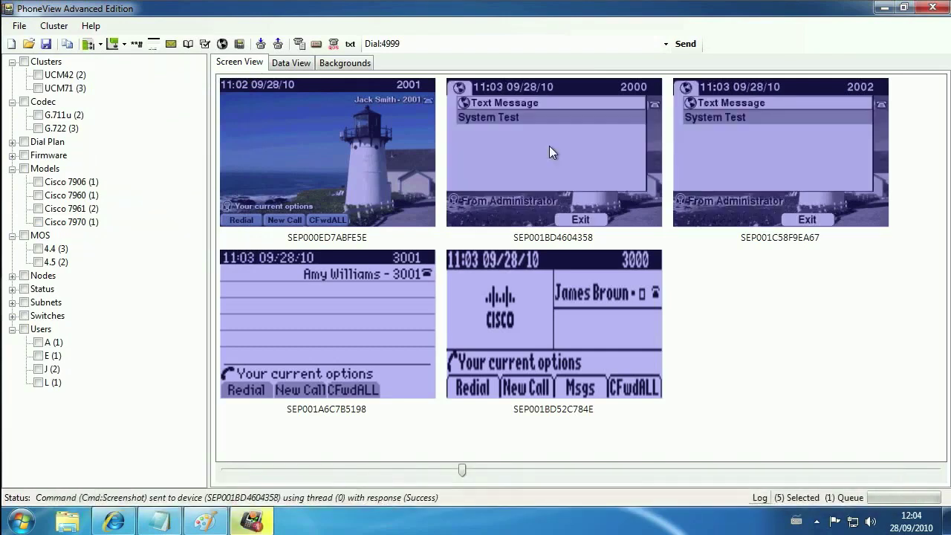
{"action": "left_click", "coordinate": [154, 45]}
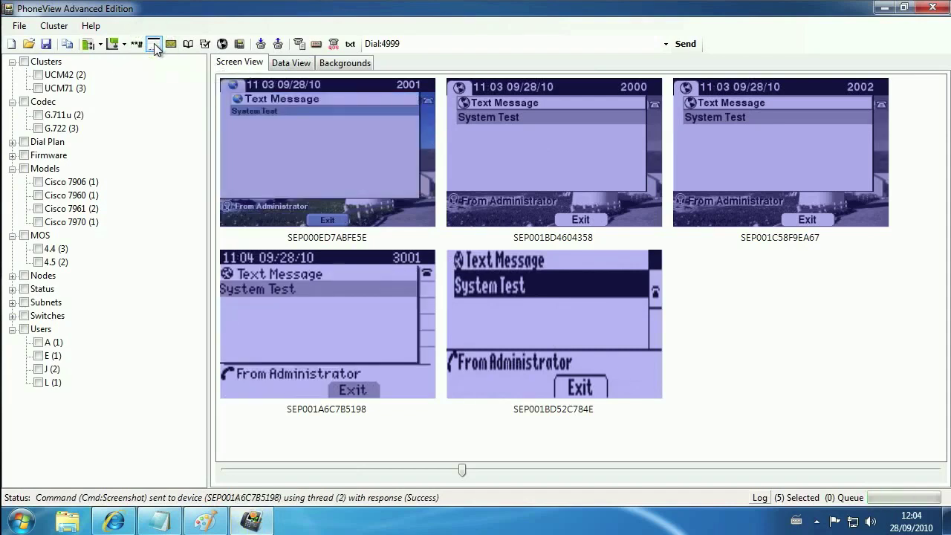
Dismiss the message with the Exit softkey, confirm idle screens, and deselect all phones.
{"action": "left_click", "coordinate": [120, 46]}
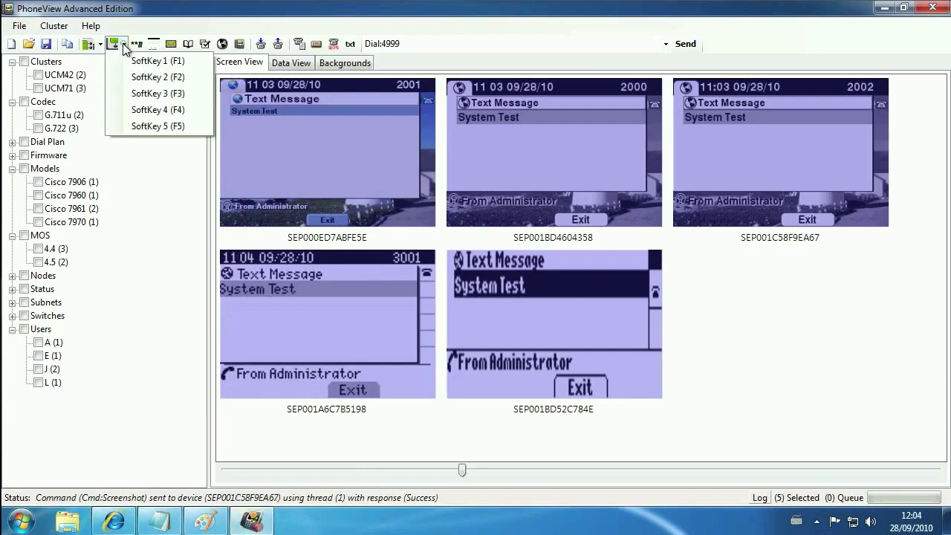
{"action": "left_click", "coordinate": [156, 97]}
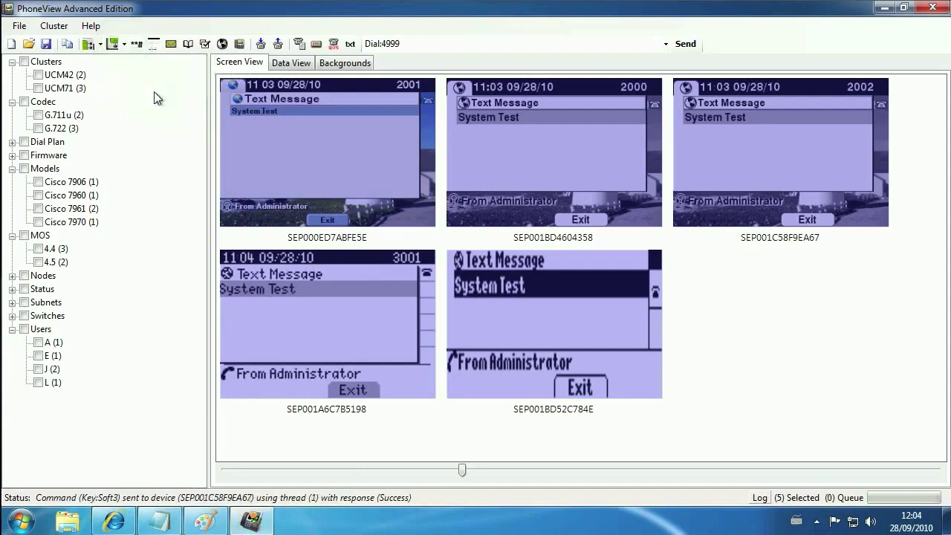
{"action": "left_click", "coordinate": [154, 44]}
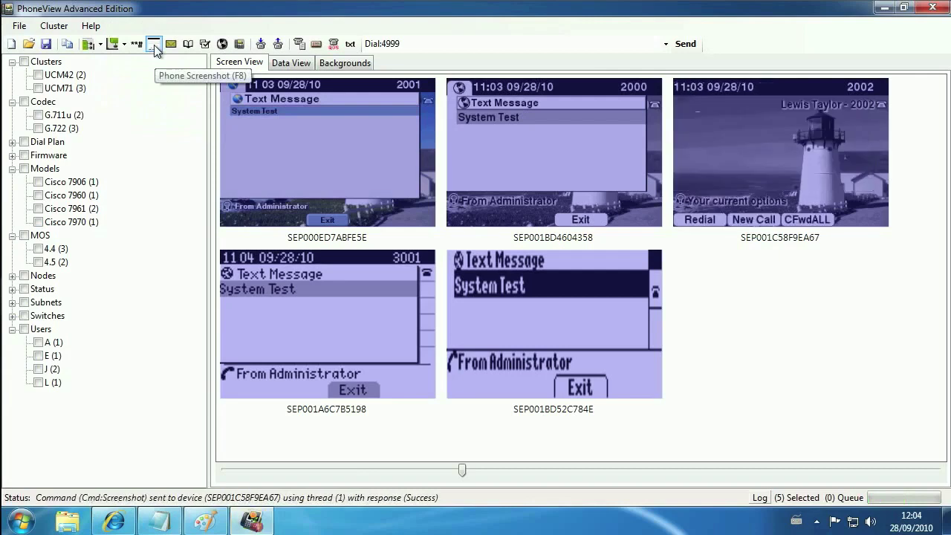
{"action": "left_click", "coordinate": [154, 45]}
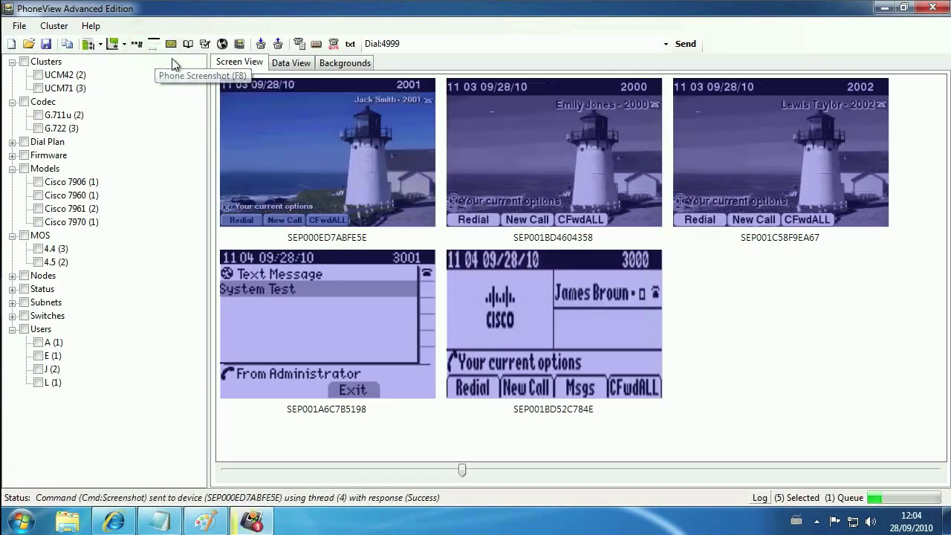
{"action": "left_click", "coordinate": [905, 119]}
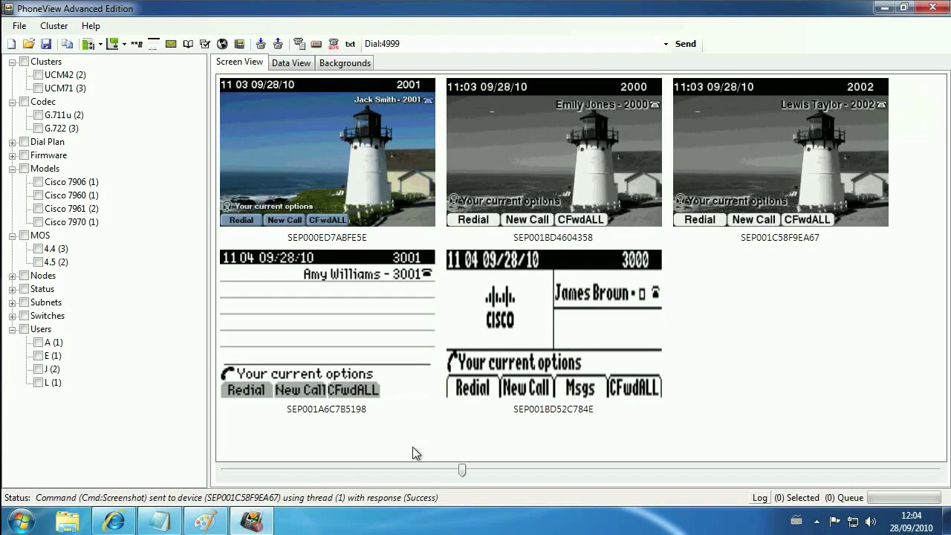
Copy the default-background reset macro from Notepad and select the old dial command text.
{"action": "left_click", "coordinate": [162, 525]}
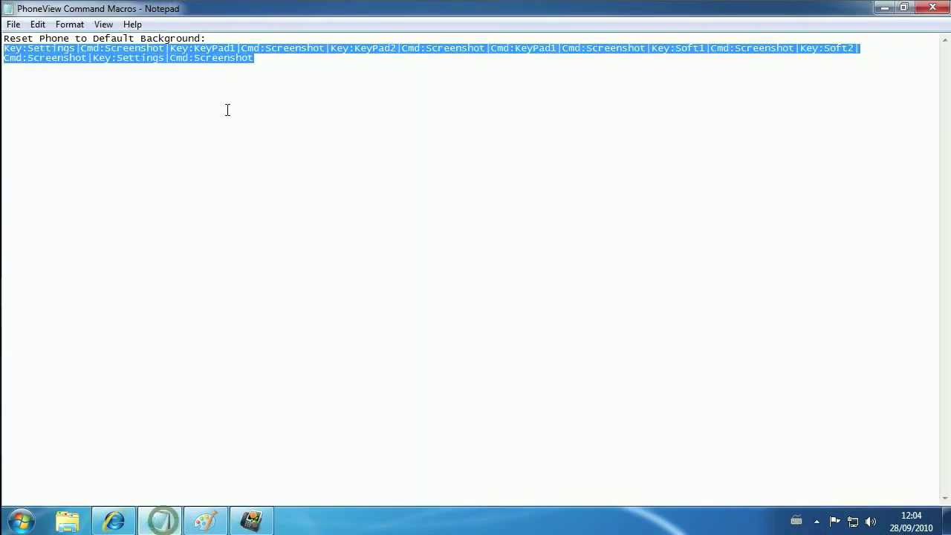
{"action": "right_click", "coordinate": [202, 52]}
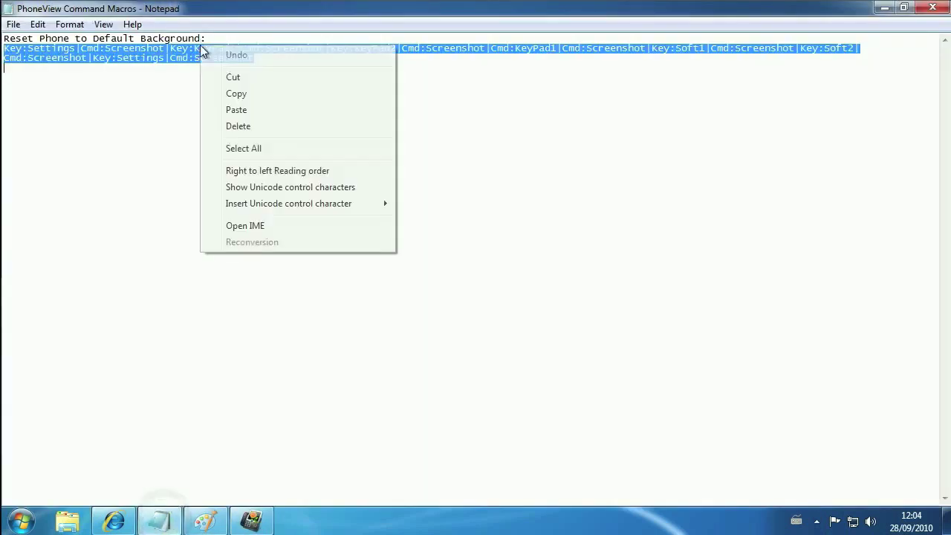
{"action": "left_click", "coordinate": [264, 95]}
{"action": "left_click", "coordinate": [884, 8]}
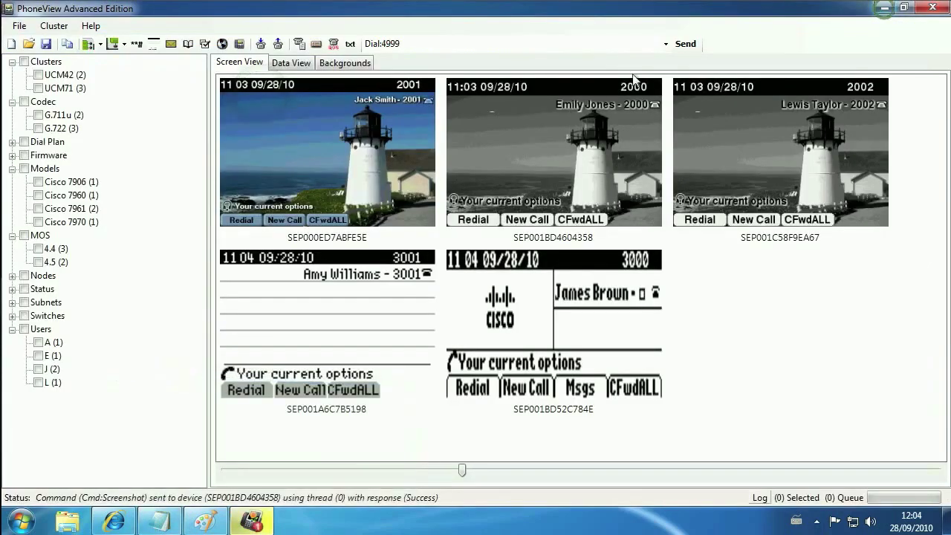
{"action": "left_click", "coordinate": [542, 44]}
Replace the dial command with the pasted background-reset key macro and send it to the top three phones.
{"action": "key", "text": "Delete"}
{"action": "right_click", "coordinate": [542, 44]}
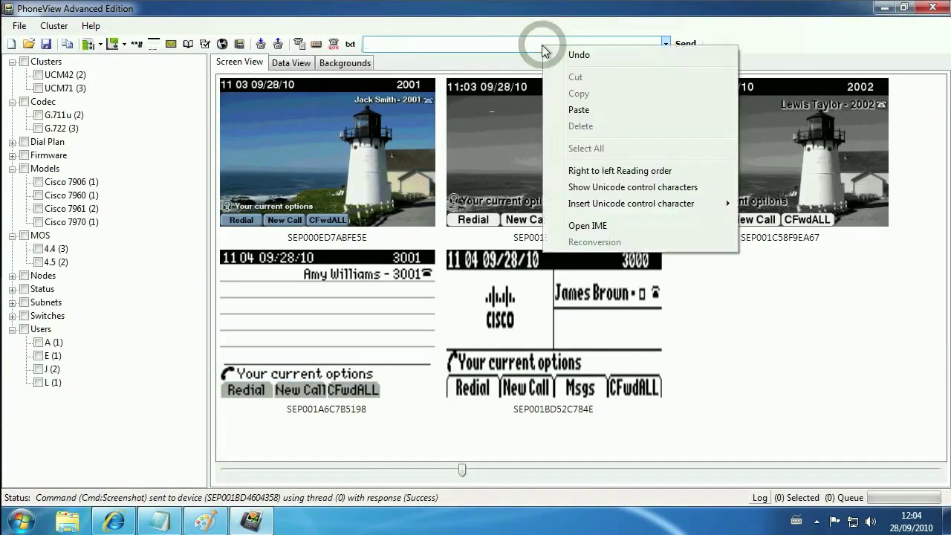
{"action": "left_click", "coordinate": [579, 110]}
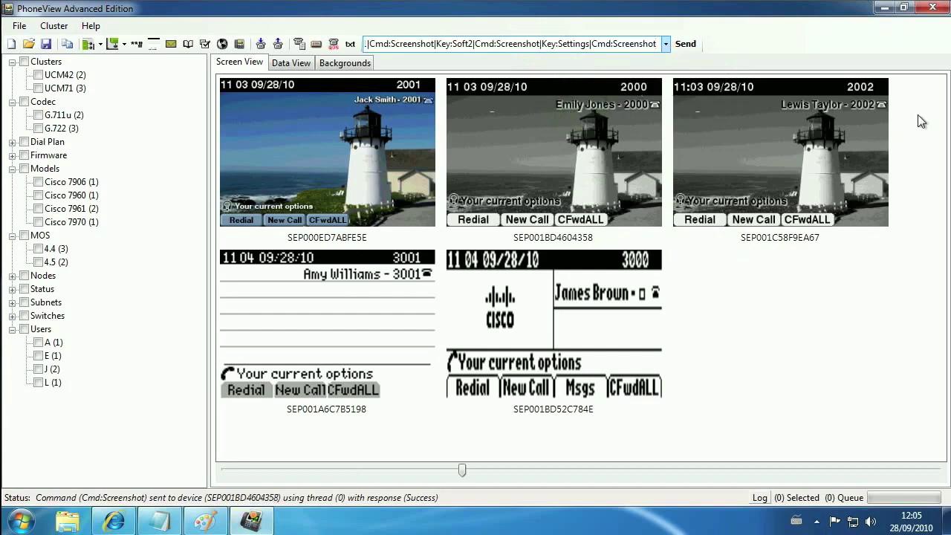
{"action": "left_click_drag", "start_coordinate": [918, 115], "coordinate": [375, 149]}
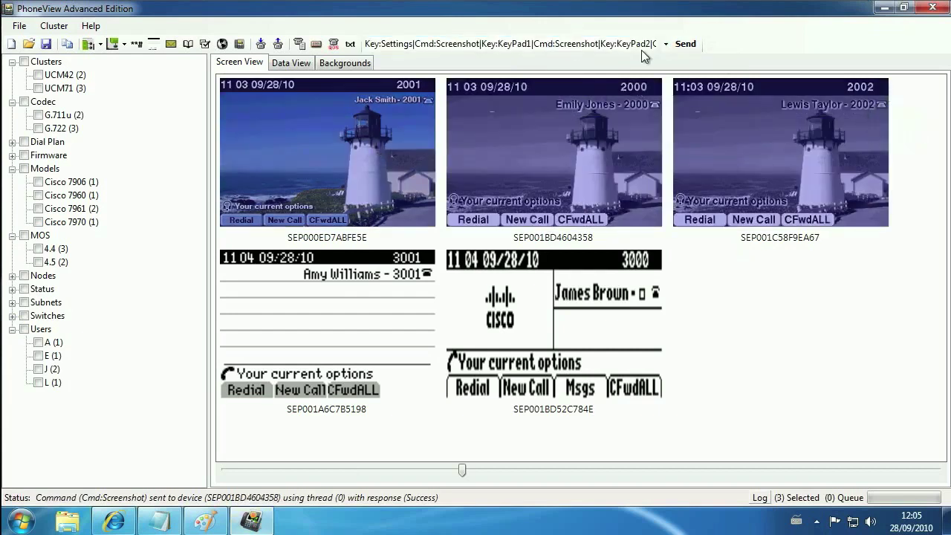
{"action": "left_click", "coordinate": [686, 46]}
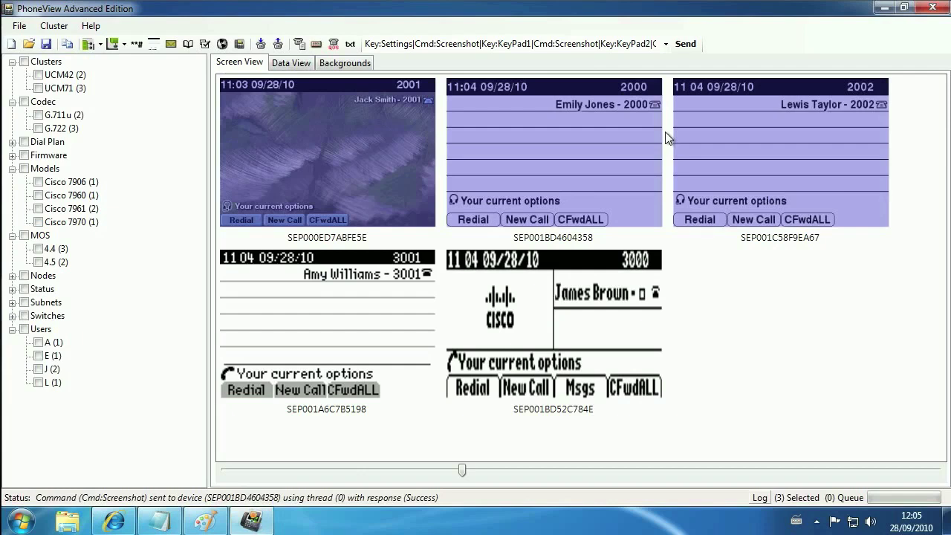
Show the Directories menu on phone 2002.
{"action": "left_click", "coordinate": [758, 131]}
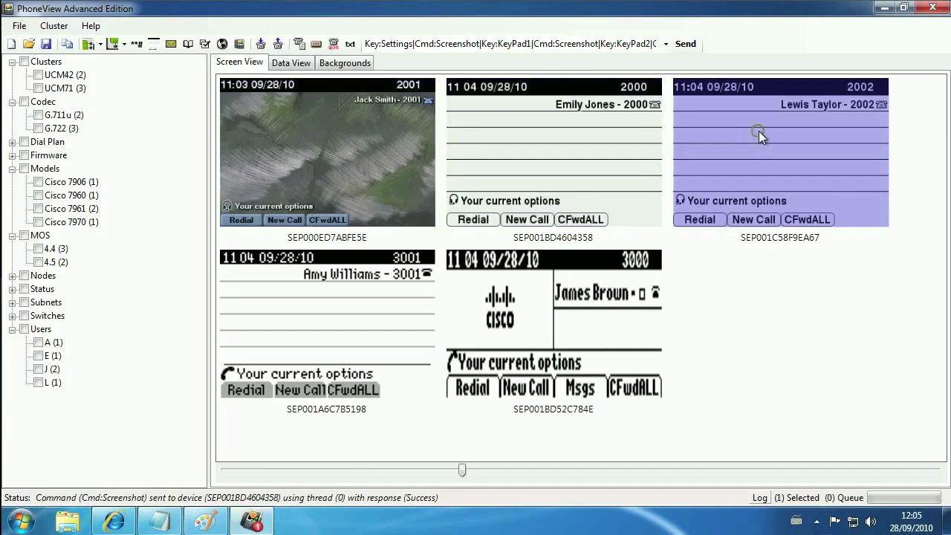
{"action": "left_click", "coordinate": [204, 45]}
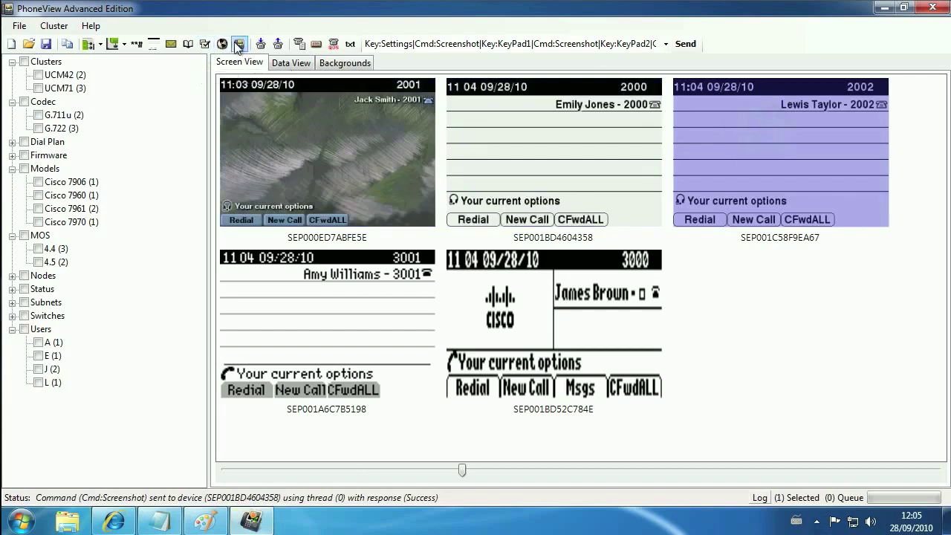
{"action": "left_click", "coordinate": [192, 46]}
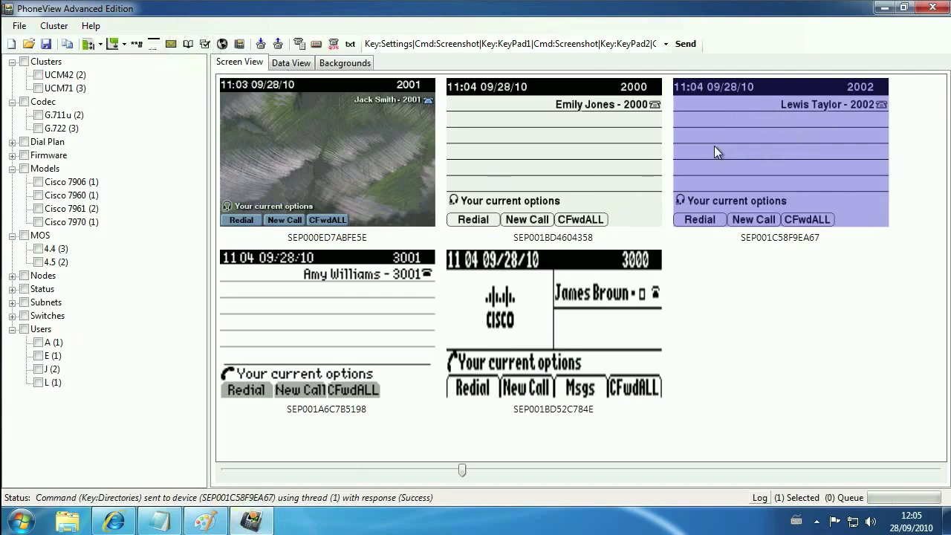
Dial extension 2001 from phone 2000 and answer with SoftKey 1 so the call connects.
{"action": "left_click", "coordinate": [518, 158]}
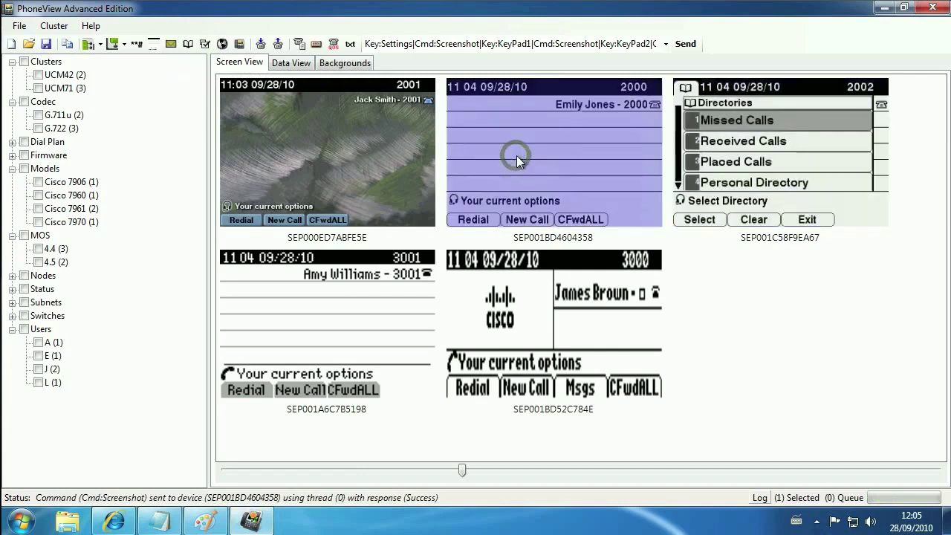
{"action": "key", "text": "0"}
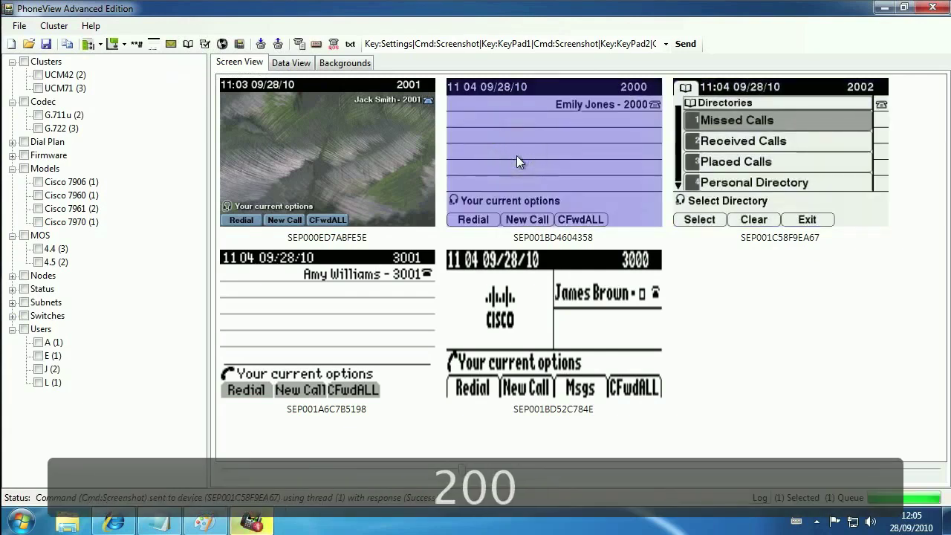
{"action": "key", "text": "1"}
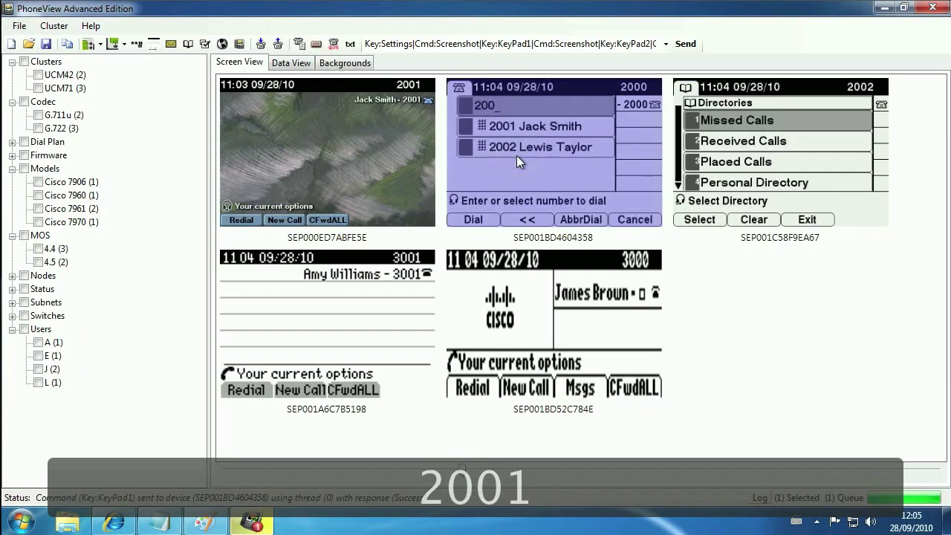
{"action": "left_click", "coordinate": [353, 161]}
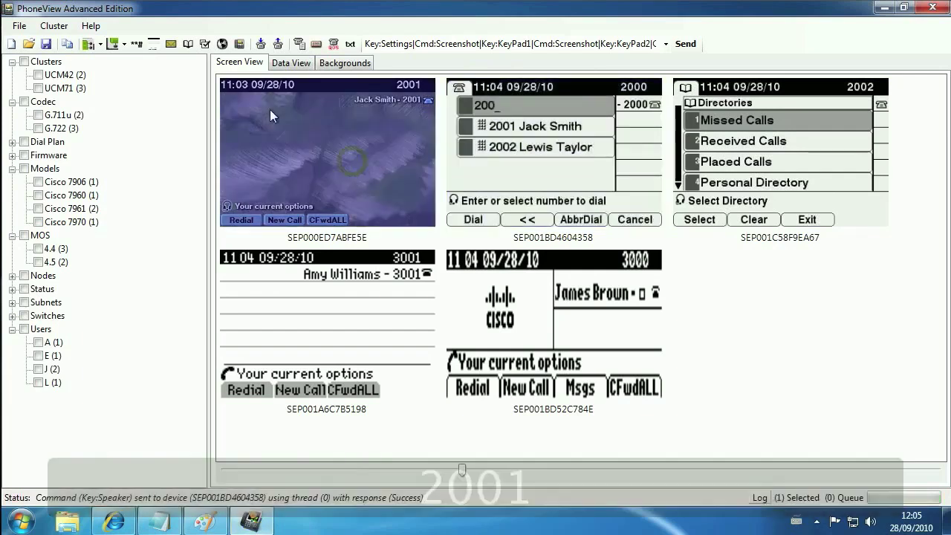
{"action": "key", "text": "F1"}
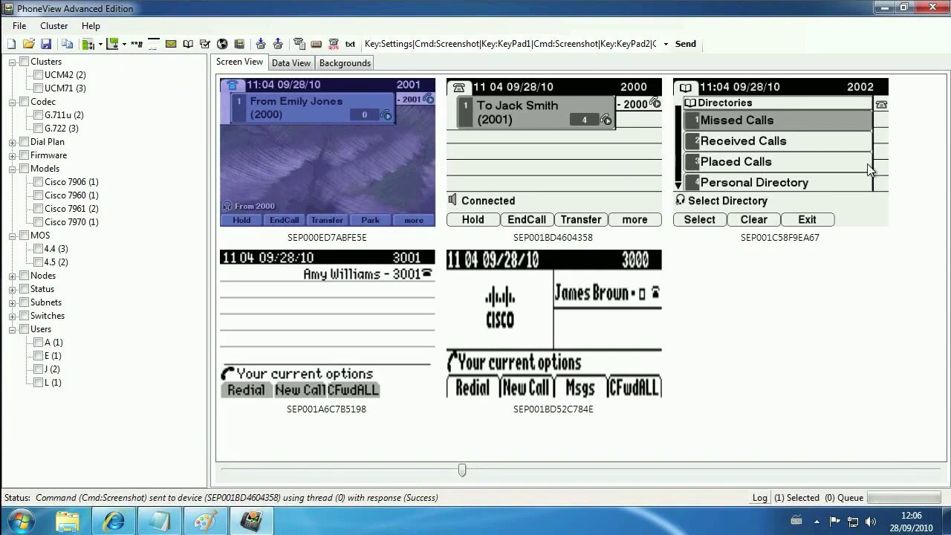
Push the lighthouse background to the top three phones, then refresh phone 2001's screenshot.
{"action": "left_click", "coordinate": [344, 62]}
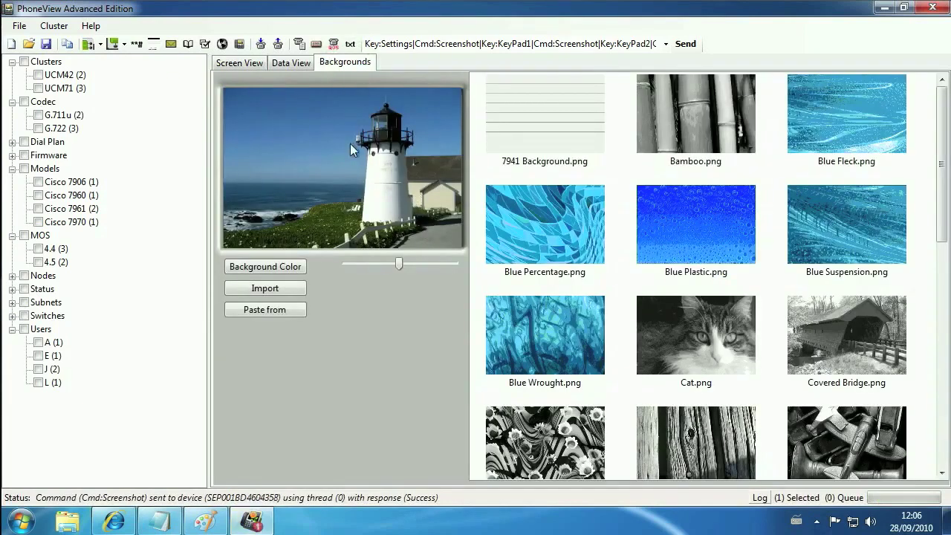
{"action": "left_click", "coordinate": [246, 65]}
{"action": "left_click_drag", "start_coordinate": [913, 138], "coordinate": [260, 76]}
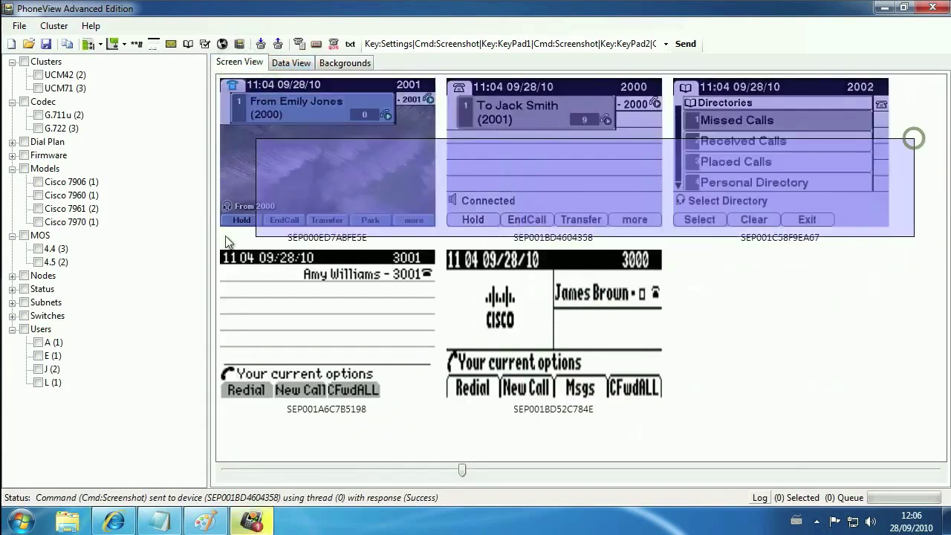
{"action": "left_click", "coordinate": [240, 44]}
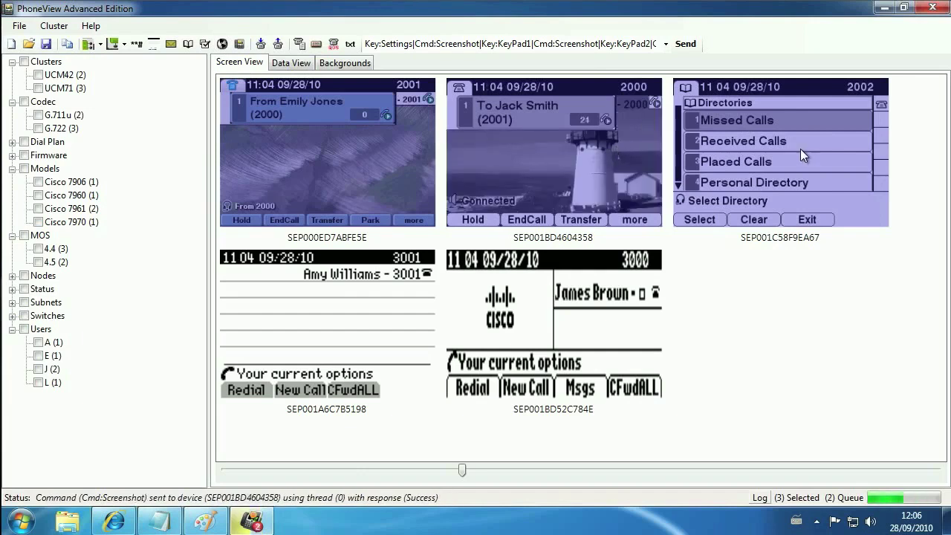
{"action": "left_click", "coordinate": [344, 174]}
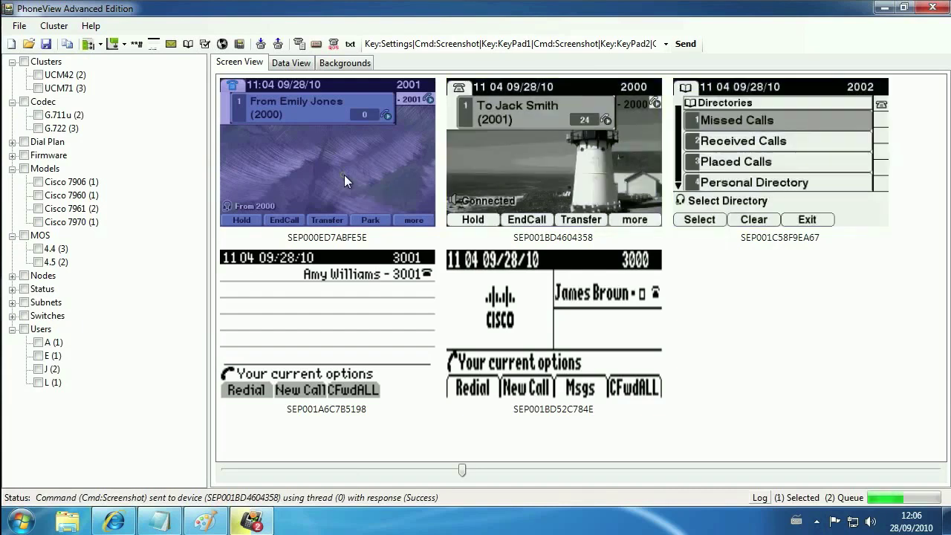
{"action": "left_click", "coordinate": [155, 45]}
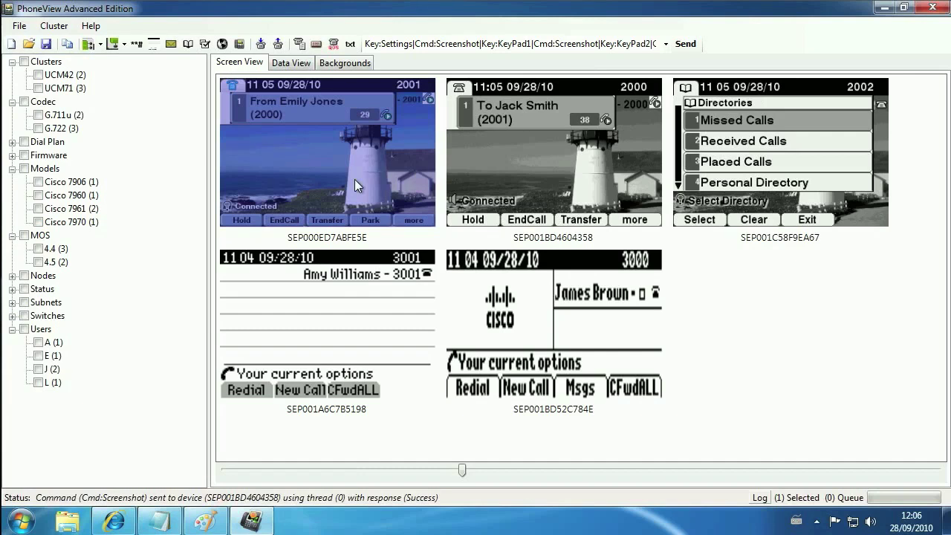
End the 2000–2001 call with F2, exit phone 2002's Directories menu, and refresh the screenshots.
{"action": "key", "text": "F2"}
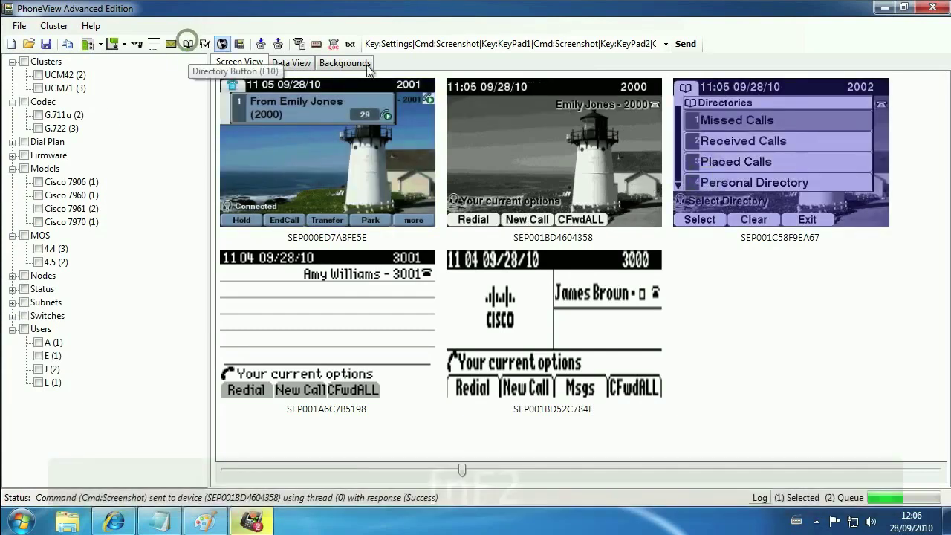
{"action": "left_click", "coordinate": [188, 43]}
{"action": "left_click", "coordinate": [153, 43]}
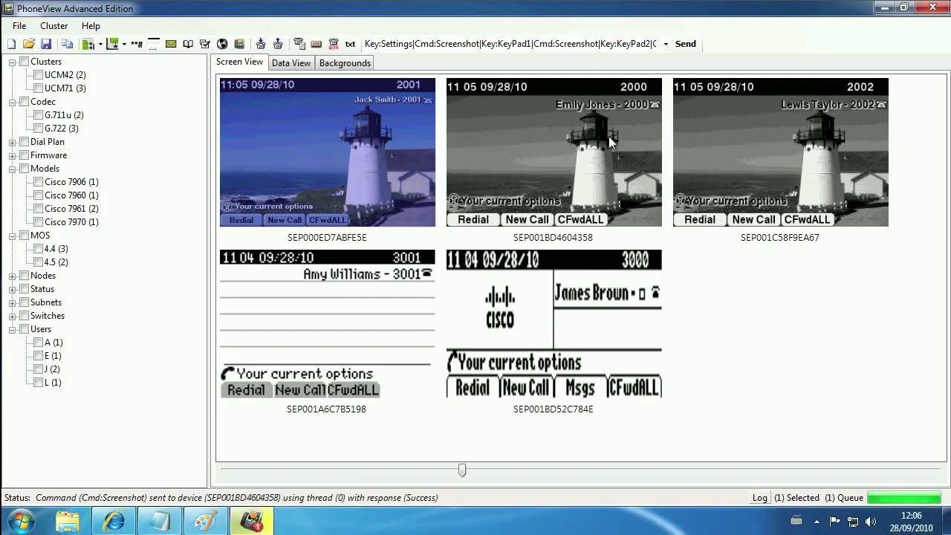
{"action": "left_click", "coordinate": [708, 140]}
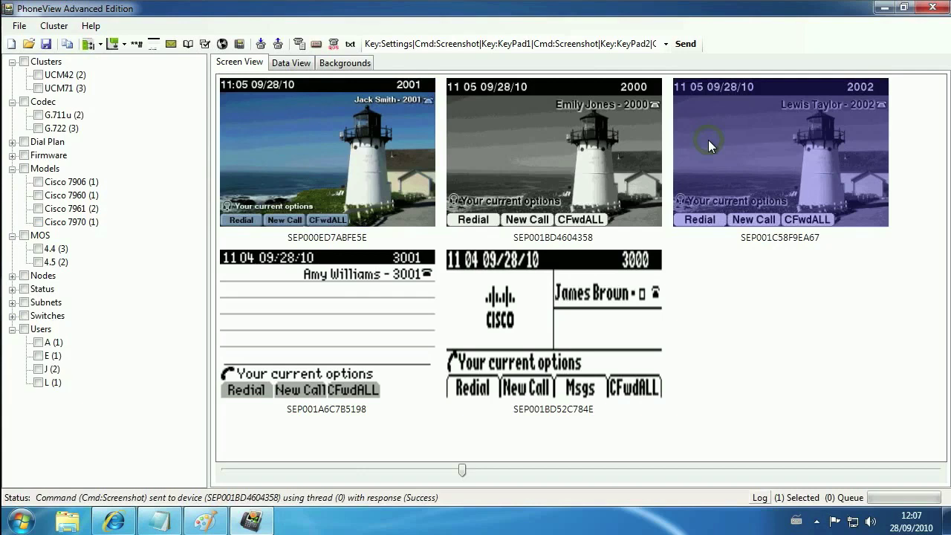
Log phone 2002 out to extension 2102, log it back in, and check it in Data View.
{"action": "left_click", "coordinate": [278, 44]}
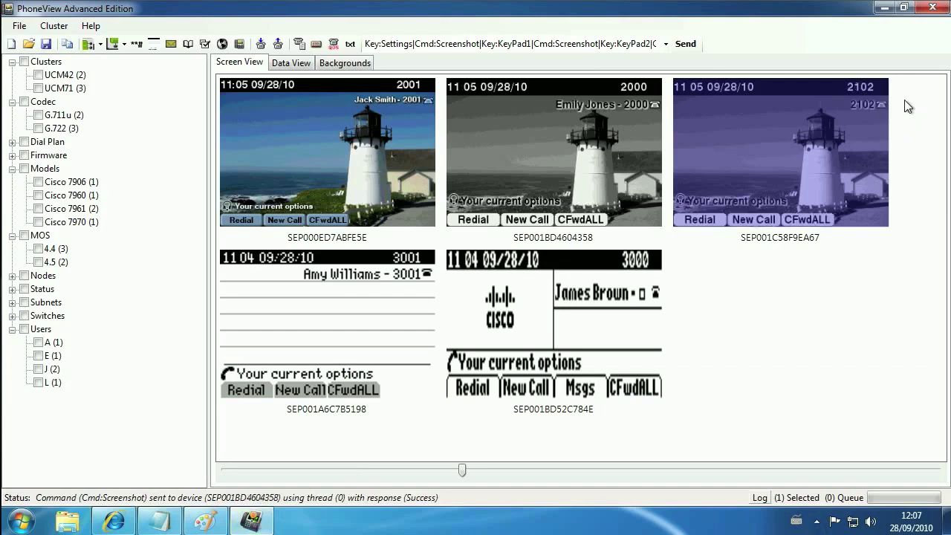
{"action": "left_click", "coordinate": [261, 44]}
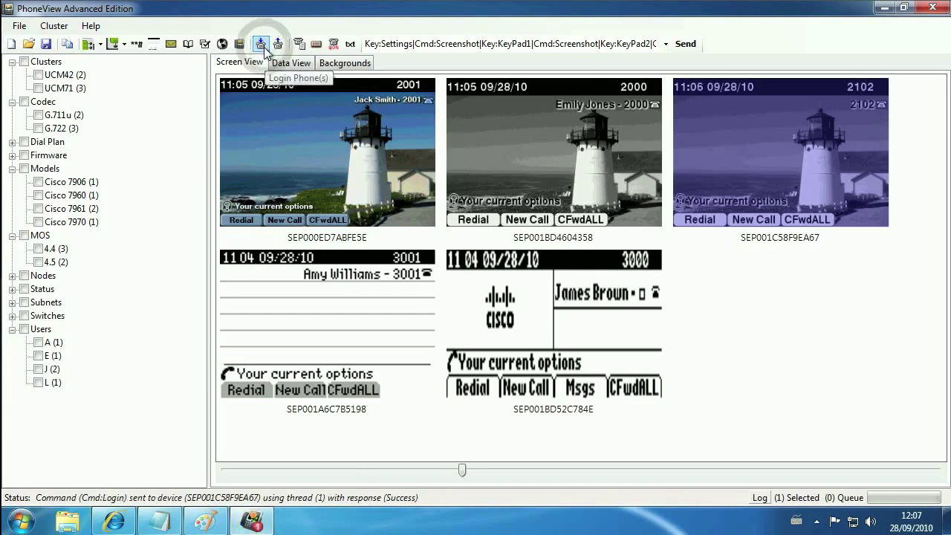
{"action": "left_click", "coordinate": [283, 64]}
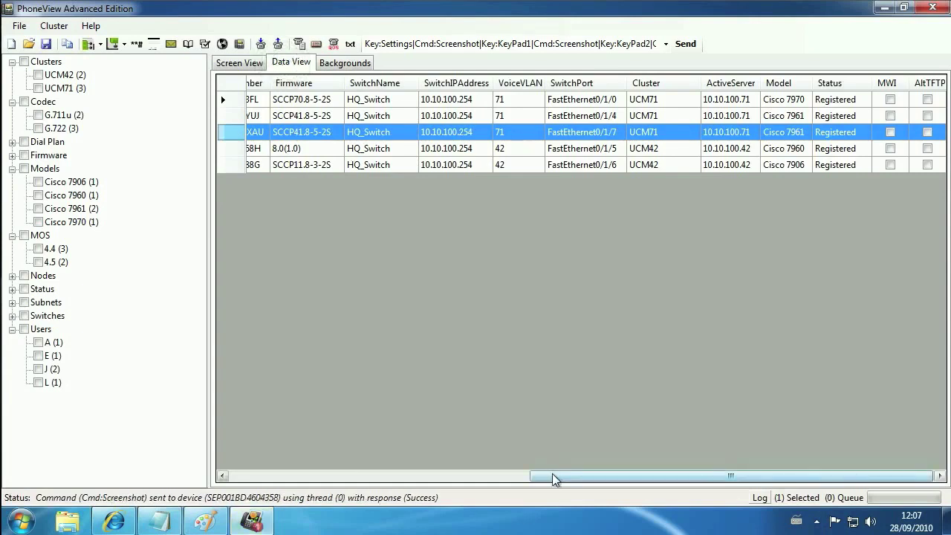
{"action": "left_click", "coordinate": [500, 475]}
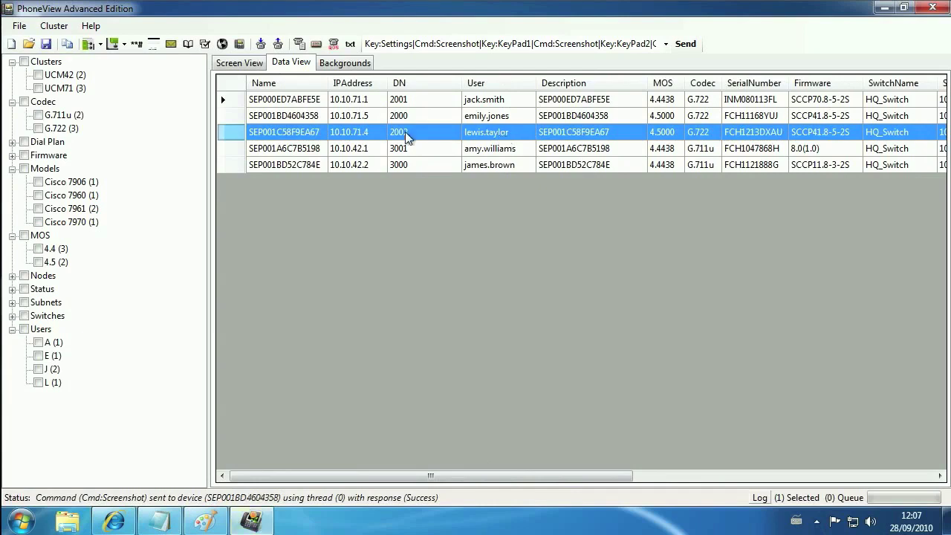
{"action": "left_click", "coordinate": [234, 62]}
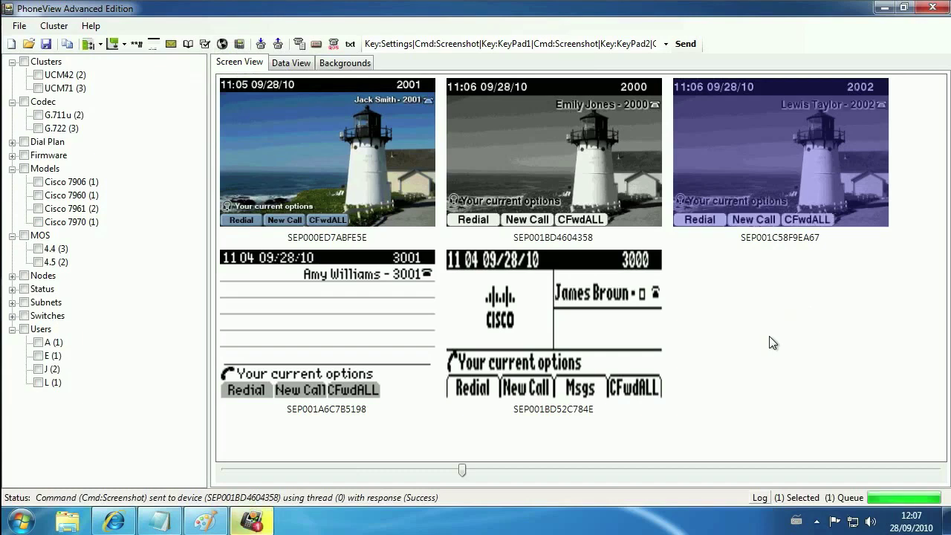
Log out all five phones to 2100, 2101, 2102, 3100 and 3101, then list them in Data View.
{"action": "left_click_drag", "start_coordinate": [770, 337], "coordinate": [332, 179]}
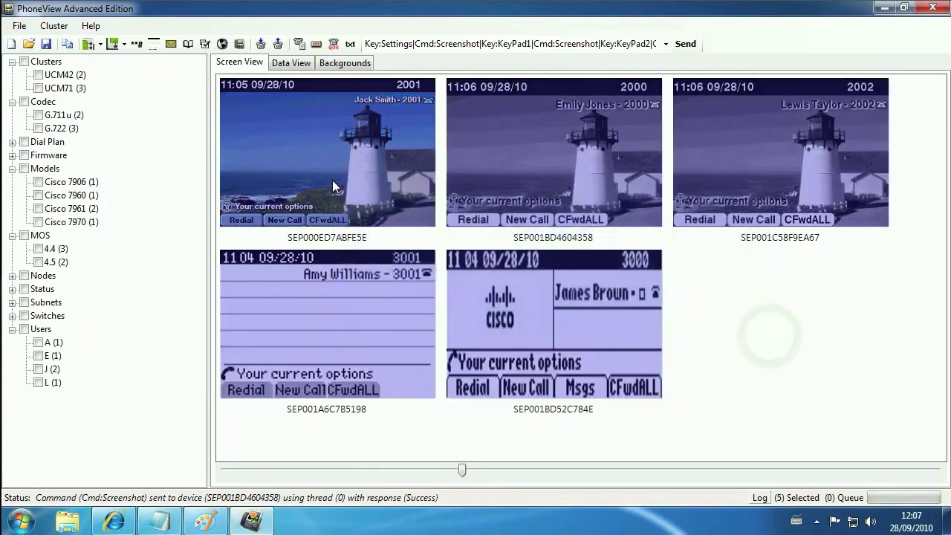
{"action": "left_click", "coordinate": [278, 44]}
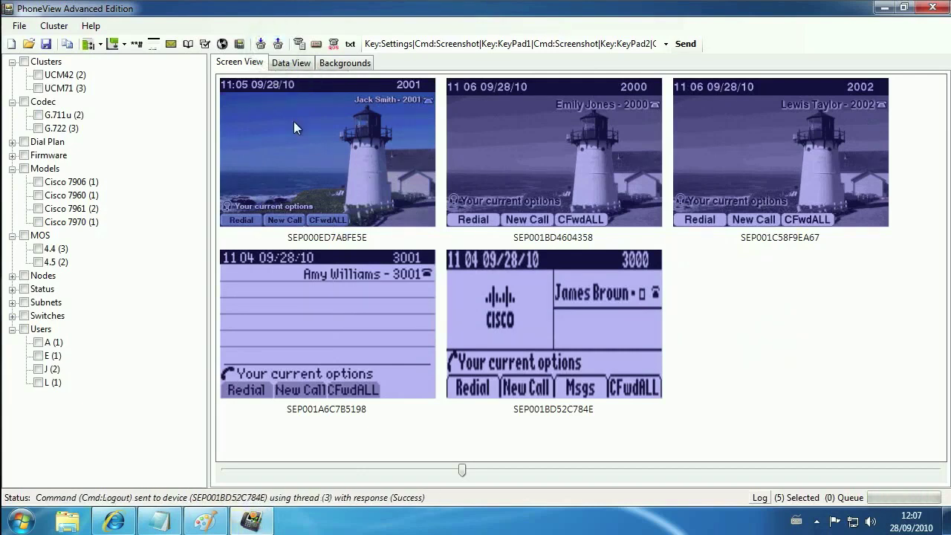
{"action": "left_click", "coordinate": [154, 45]}
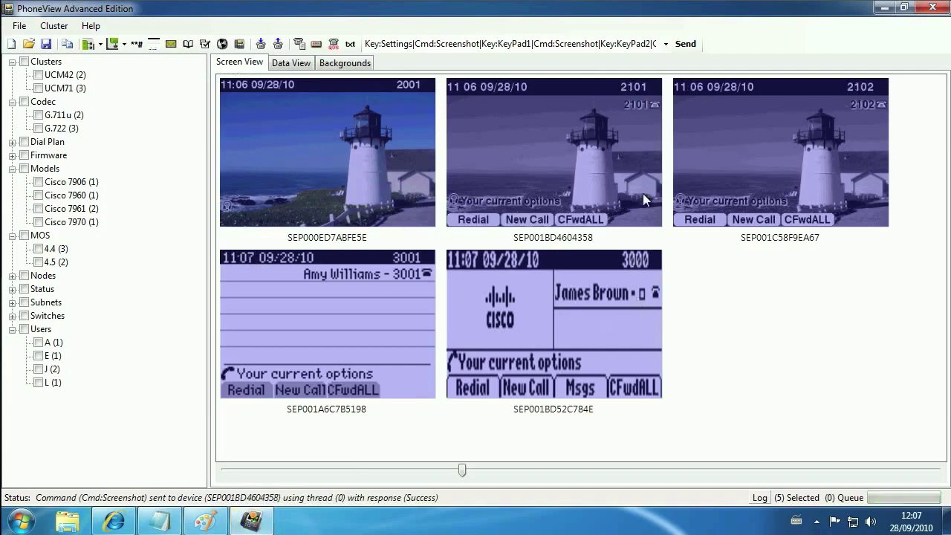
{"action": "left_click", "coordinate": [153, 45]}
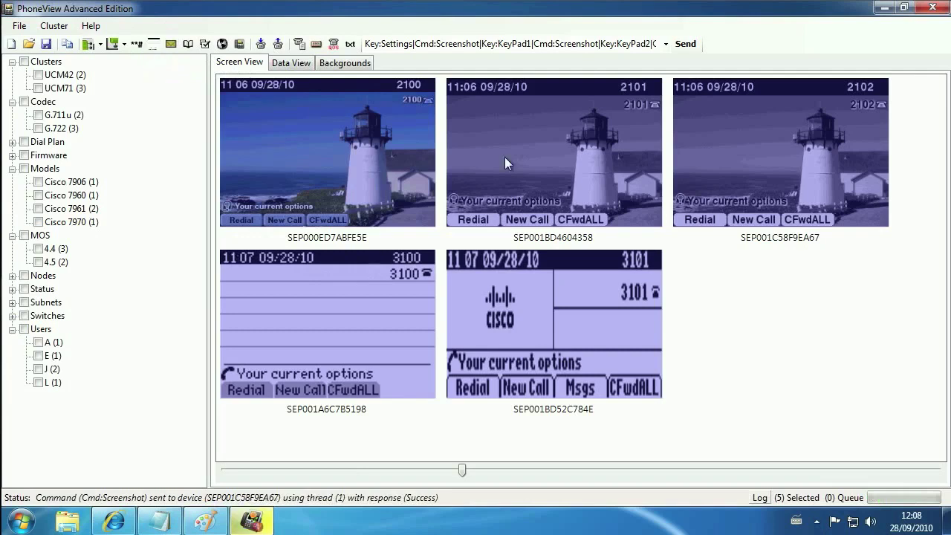
{"action": "left_click", "coordinate": [301, 65]}
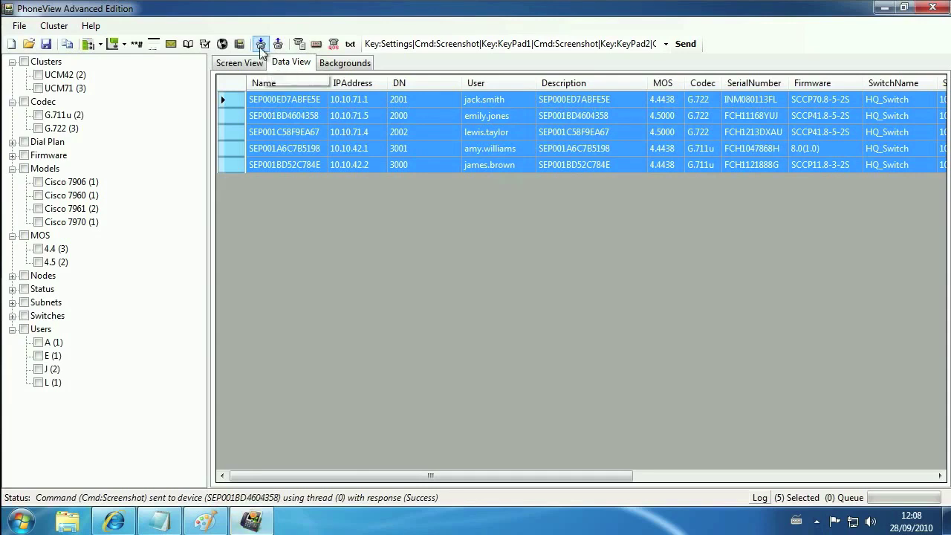
Log all five phones back in and refresh their screenshots showing 2001, 2000, 2002, 3001 and 3000.
{"action": "left_click", "coordinate": [261, 44]}
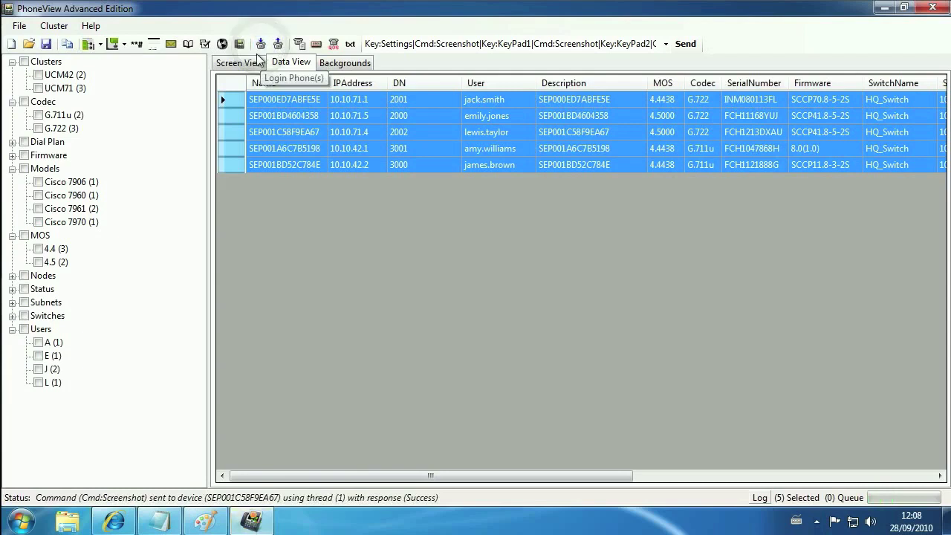
{"action": "left_click", "coordinate": [251, 64]}
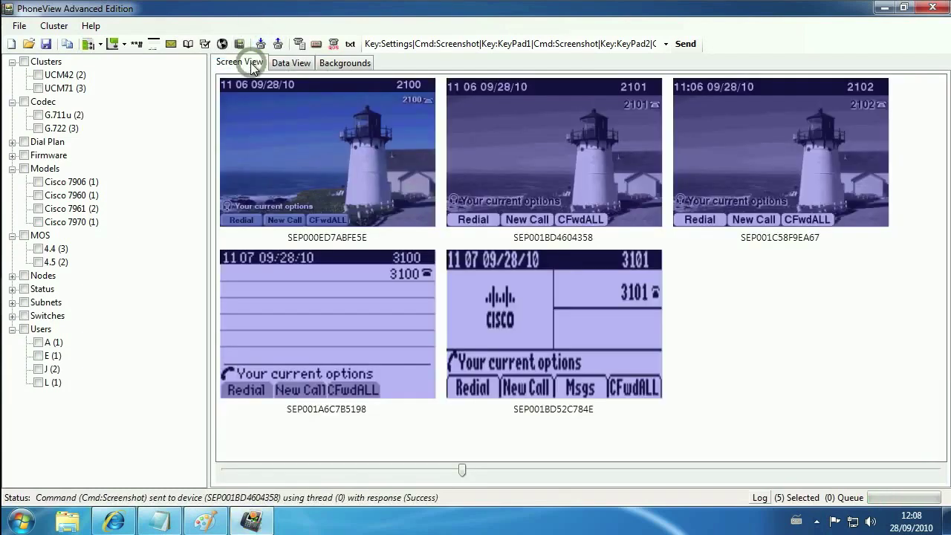
{"action": "left_click", "coordinate": [155, 46]}
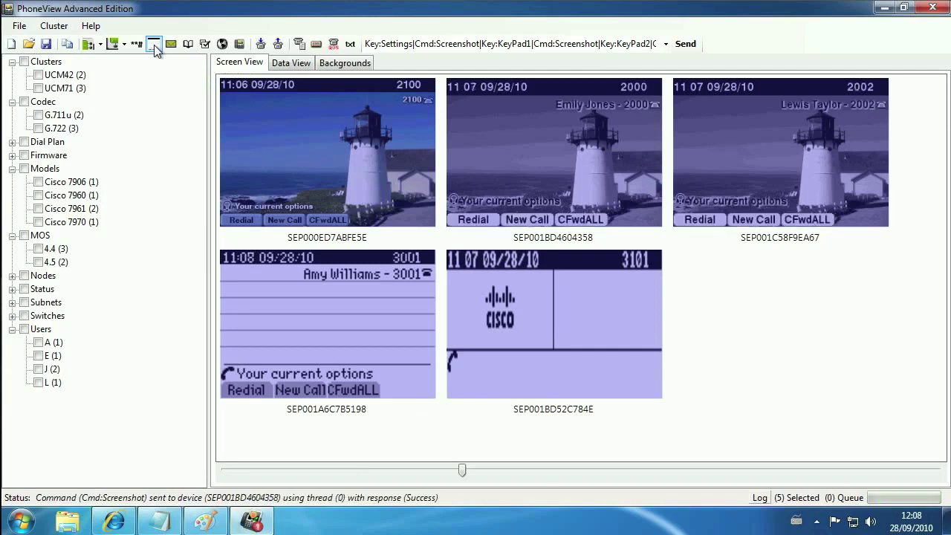
{"action": "left_click", "coordinate": [154, 45]}
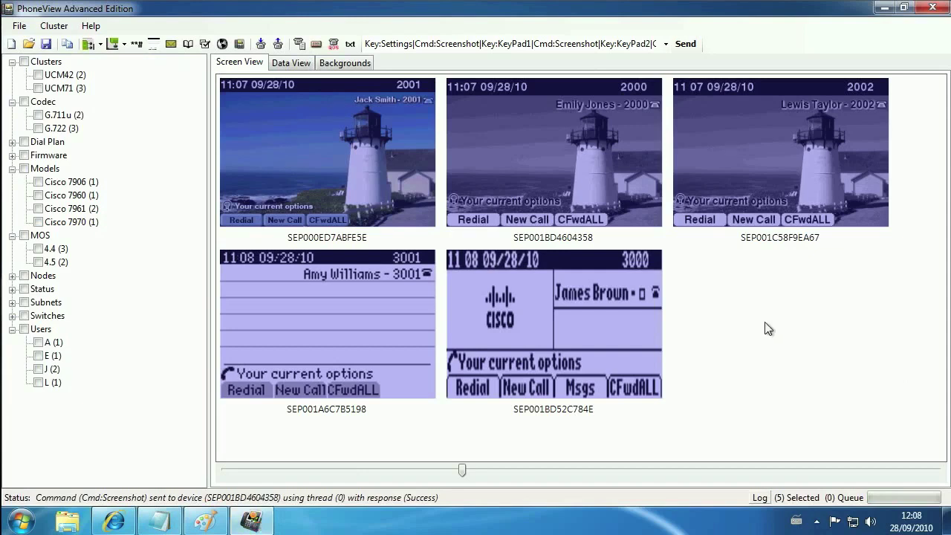
Open phone 2002's CUCM Phone Configuration page (SEP001C58F9EA67) and scroll to its device profile.
{"action": "left_click", "coordinate": [774, 177]}
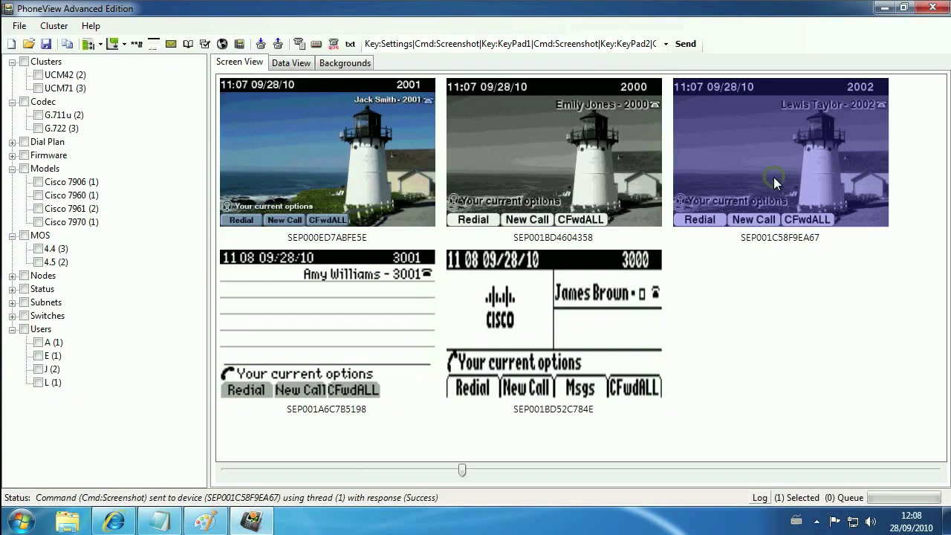
{"action": "right_click", "coordinate": [760, 133]}
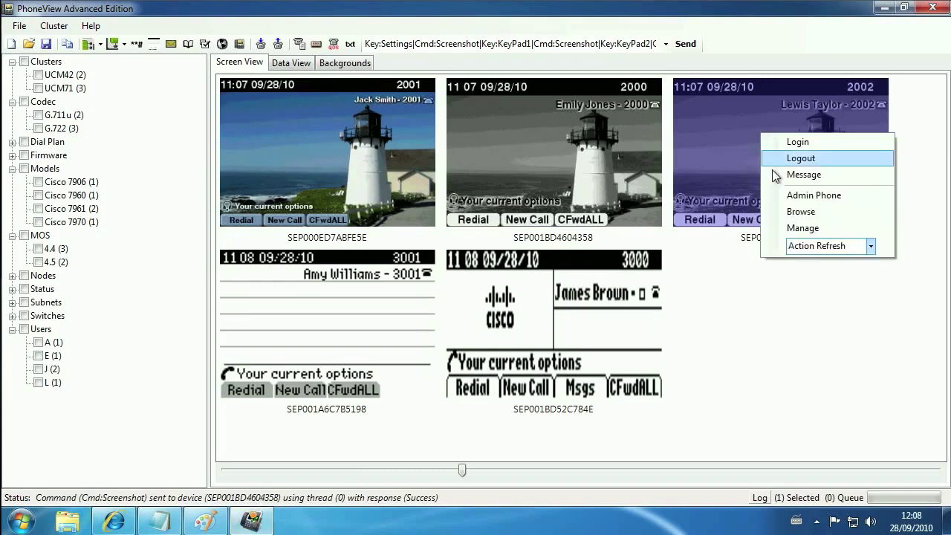
{"action": "left_click", "coordinate": [802, 228]}
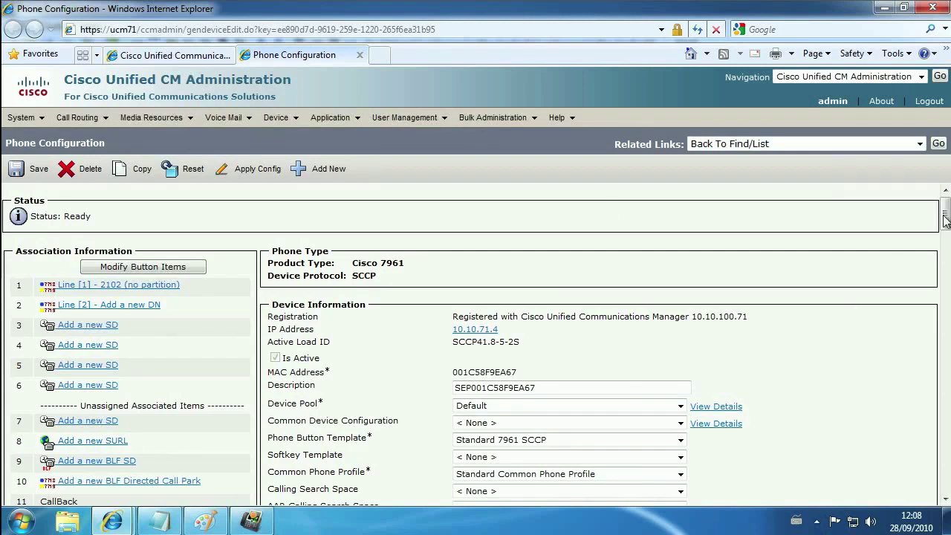
{"action": "left_click_drag", "start_coordinate": [945, 219], "coordinate": [946, 385]}
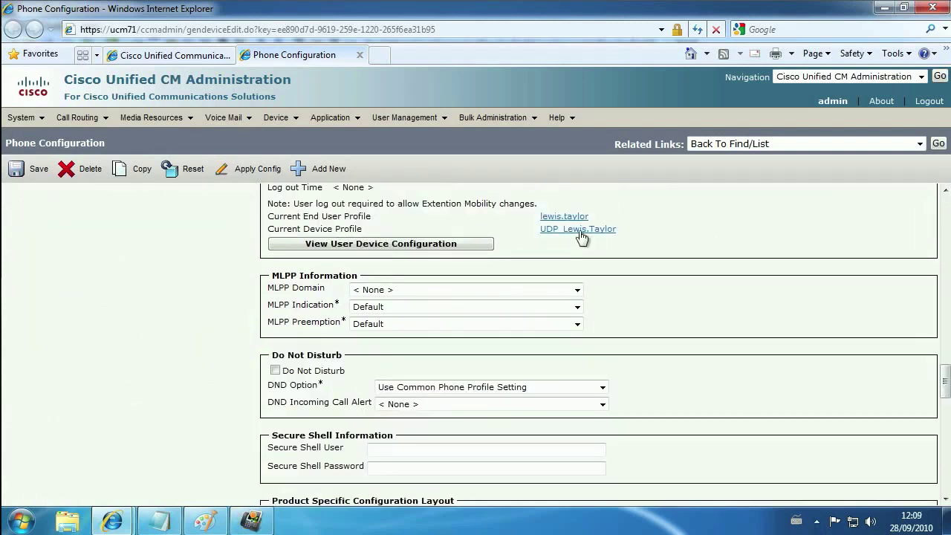
Add a speed dial to 2000, labelled with a contact's name, to the user's device profile and save it.
{"action": "left_click", "coordinate": [580, 231]}
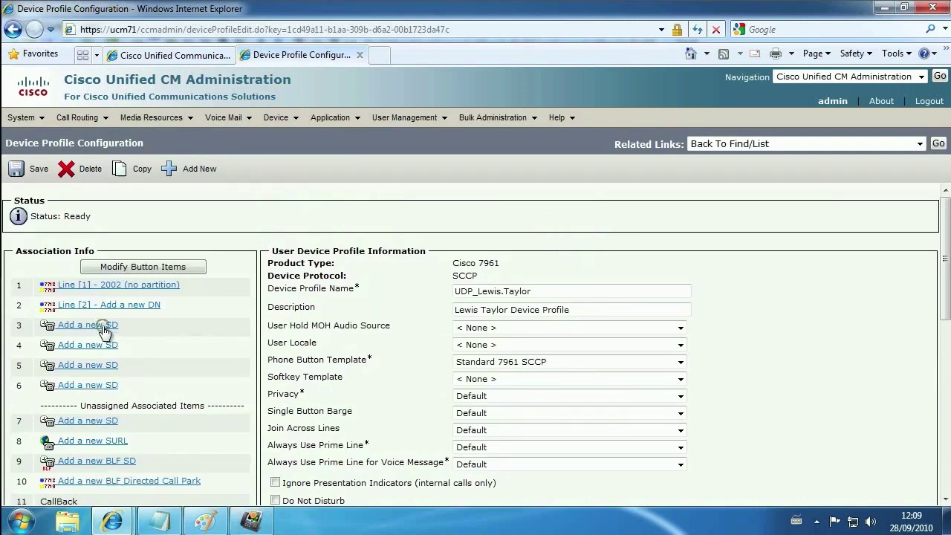
{"action": "left_click", "coordinate": [223, 172]}
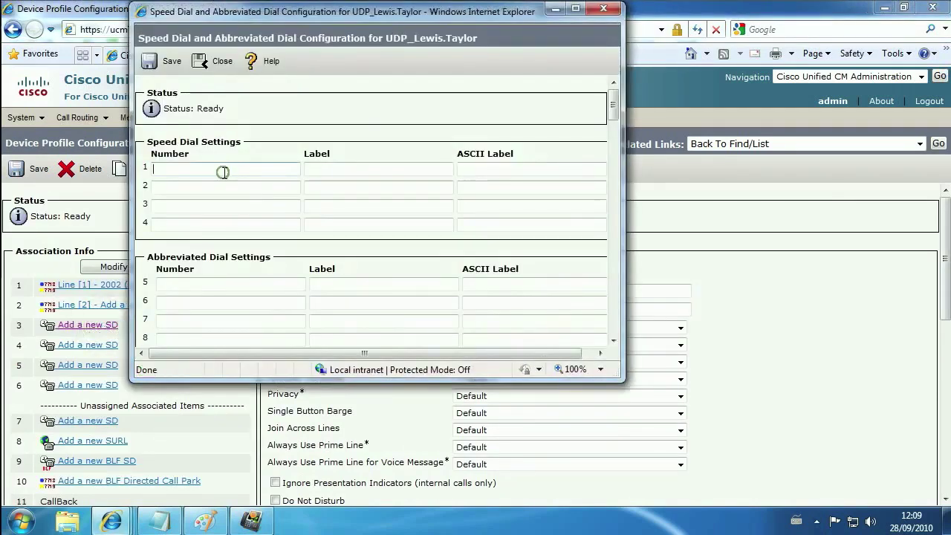
{"action": "type", "text": "2000"}
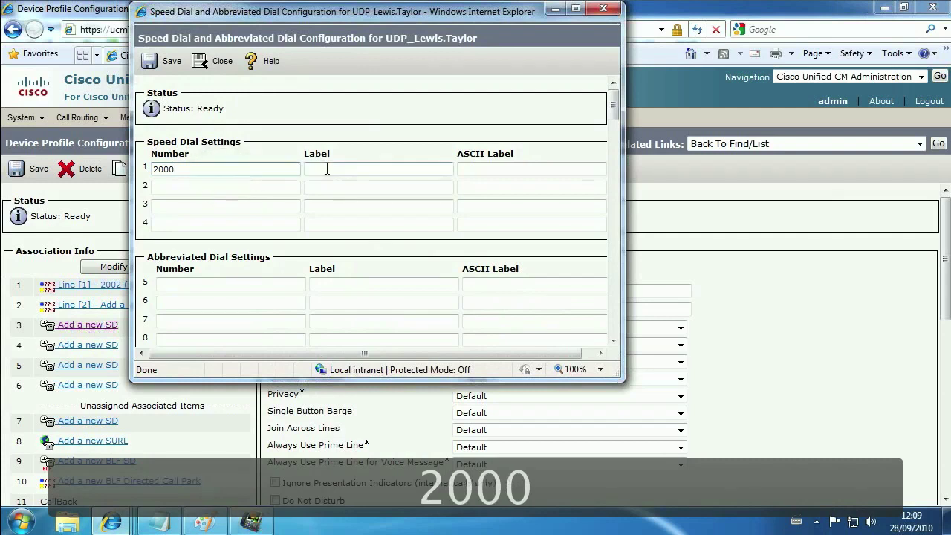
{"action": "left_click", "coordinate": [327, 168]}
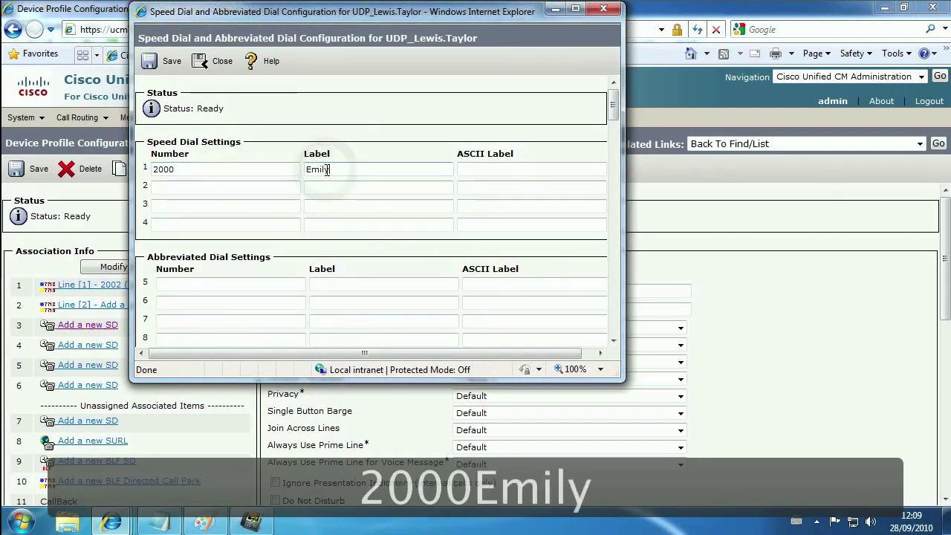
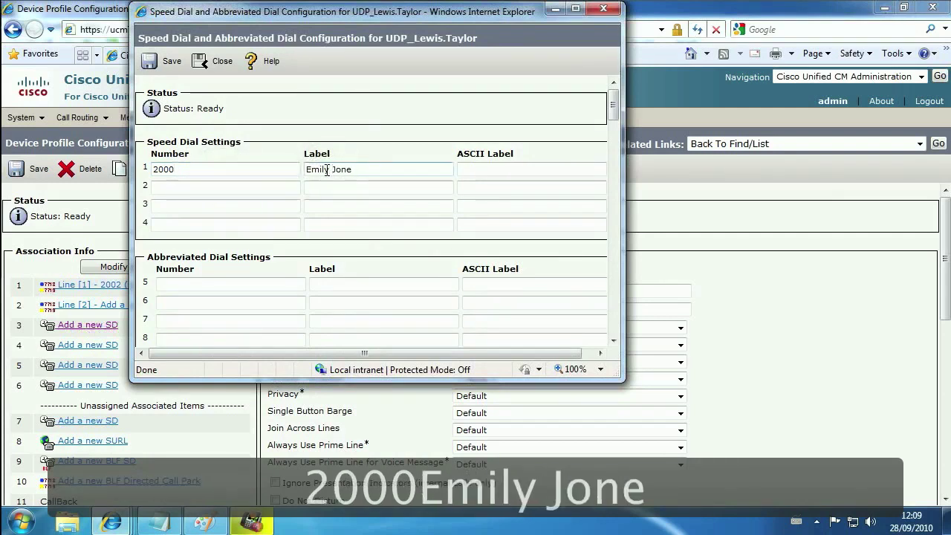
{"action": "key", "text": "Tab"}
{"action": "left_click", "coordinate": [170, 63]}
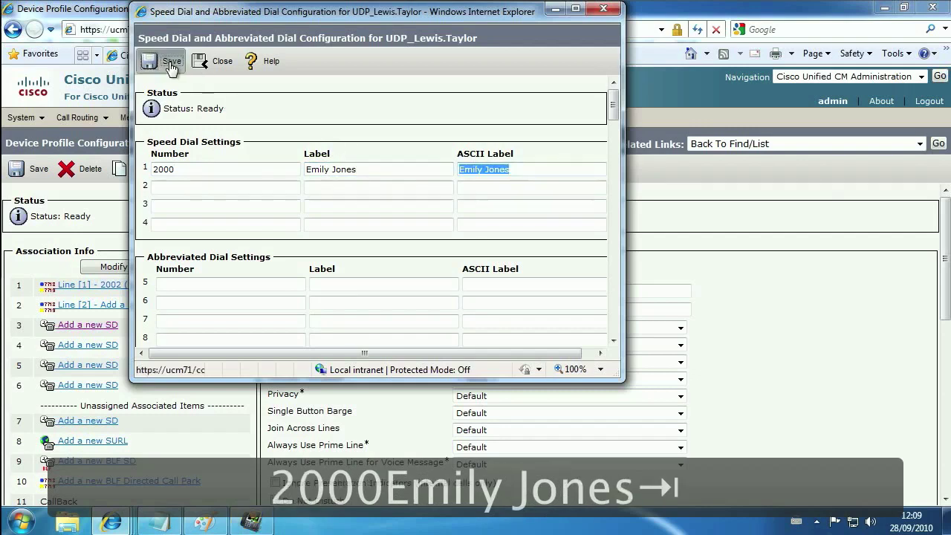
{"action": "left_click", "coordinate": [209, 61]}
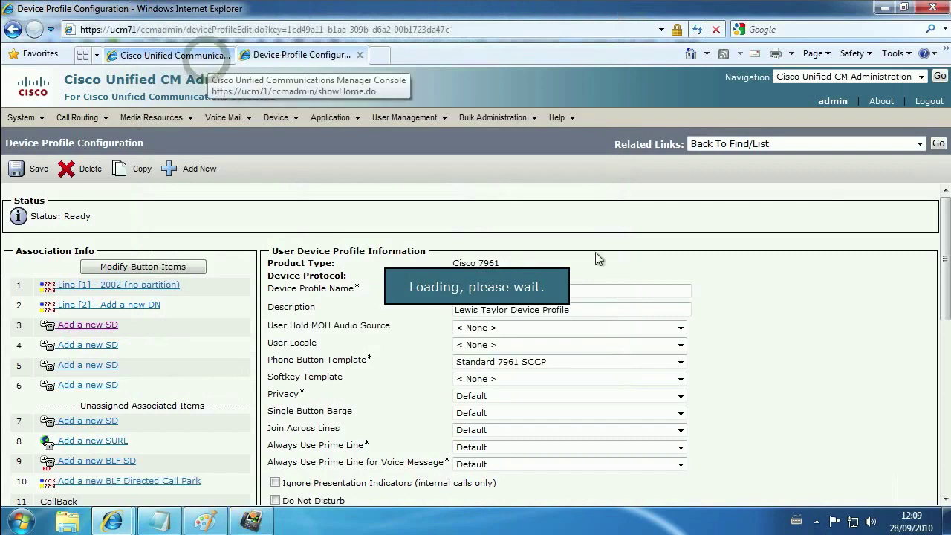
Back in PhoneView, refresh screenshots and press Line 3 on phone 2002 to speed-dial 2000.
{"action": "left_click", "coordinate": [883, 8]}
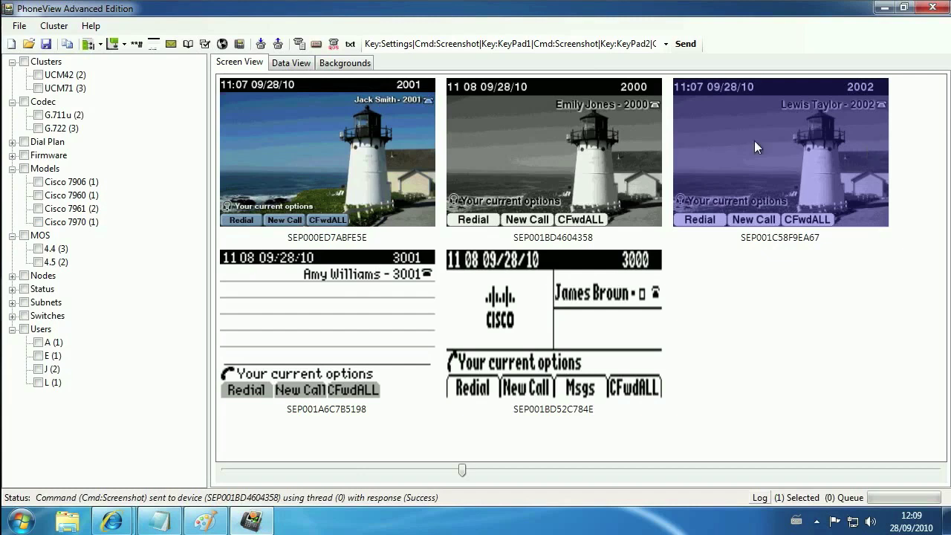
{"action": "left_click", "coordinate": [152, 46]}
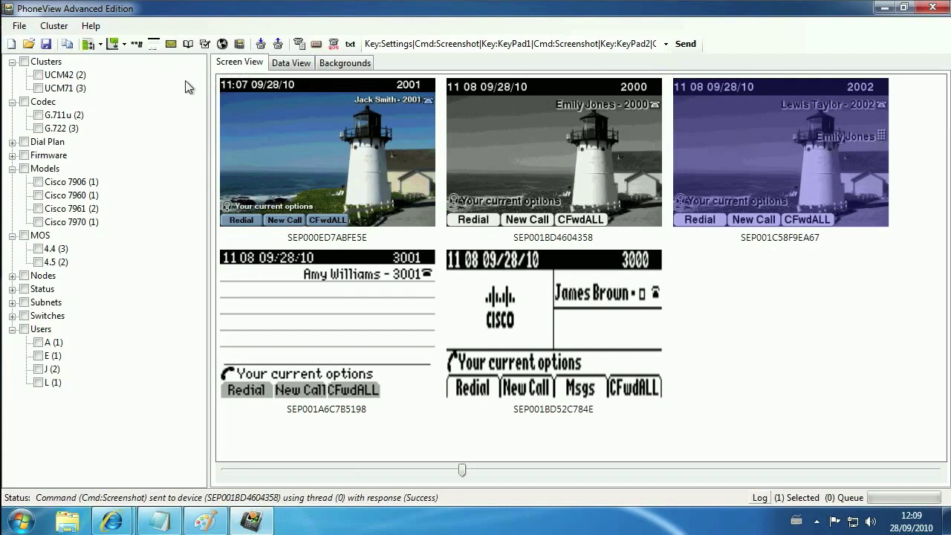
{"action": "left_click", "coordinate": [101, 44]}
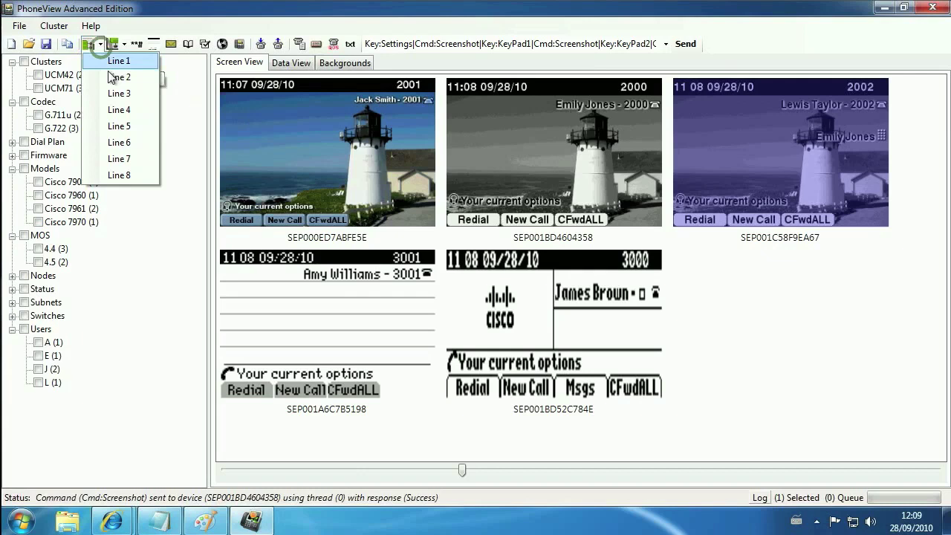
{"action": "left_click", "coordinate": [121, 96]}
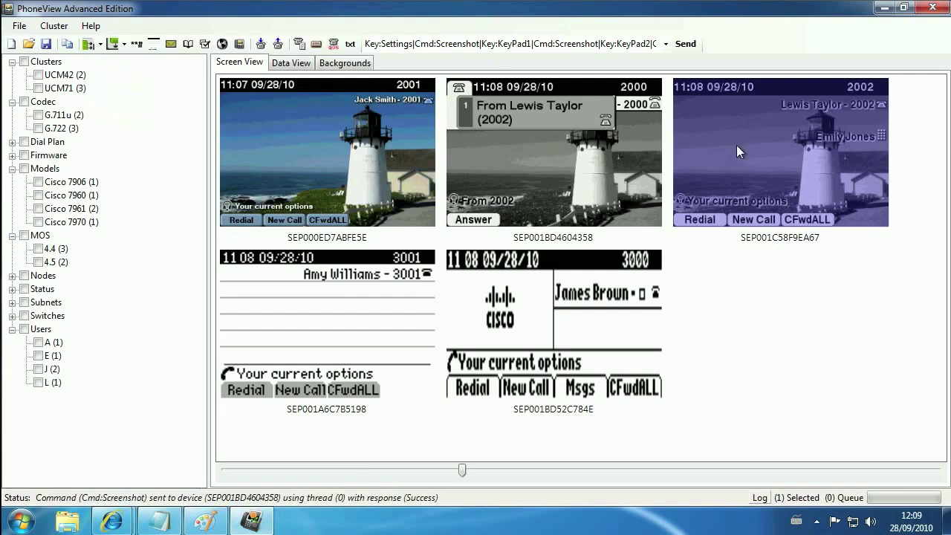
Answer the call on phone 2000 with SoftKey 1 and confirm phone 2002 shows it connected.
{"action": "left_click", "coordinate": [515, 178]}
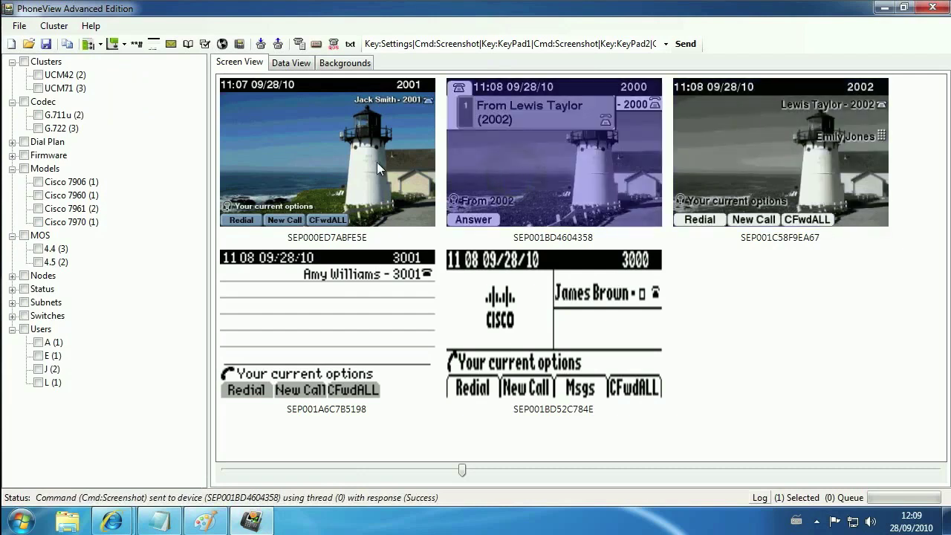
{"action": "left_click", "coordinate": [124, 44]}
{"action": "left_click", "coordinate": [137, 64]}
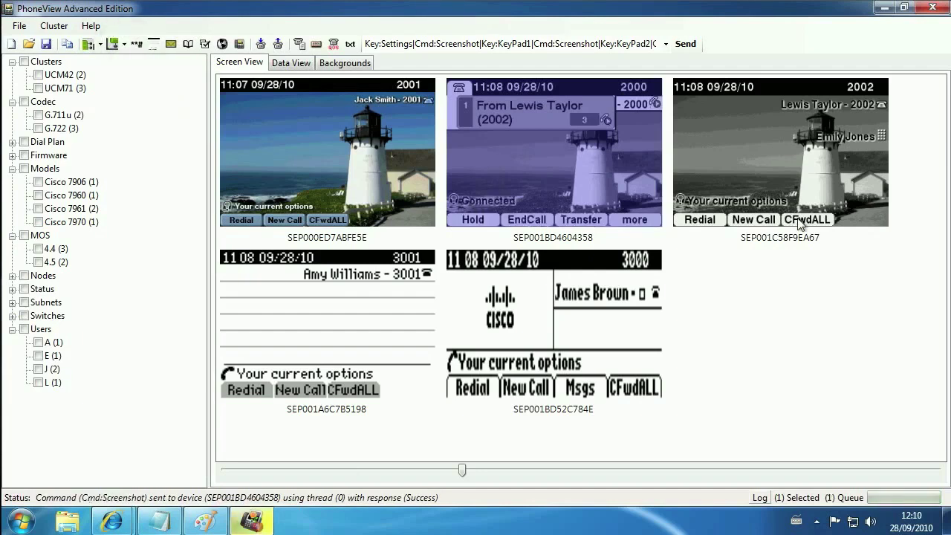
{"action": "left_click", "coordinate": [790, 153]}
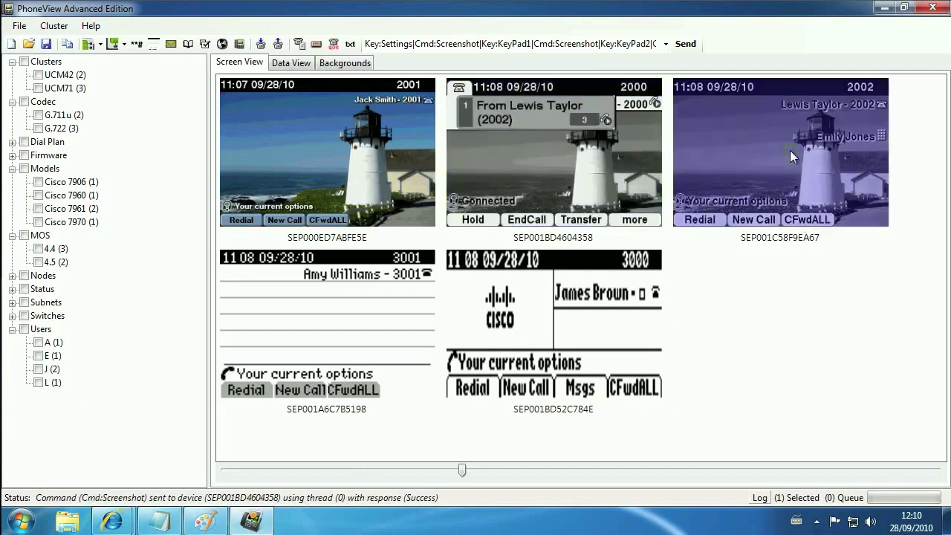
{"action": "left_click", "coordinate": [153, 43]}
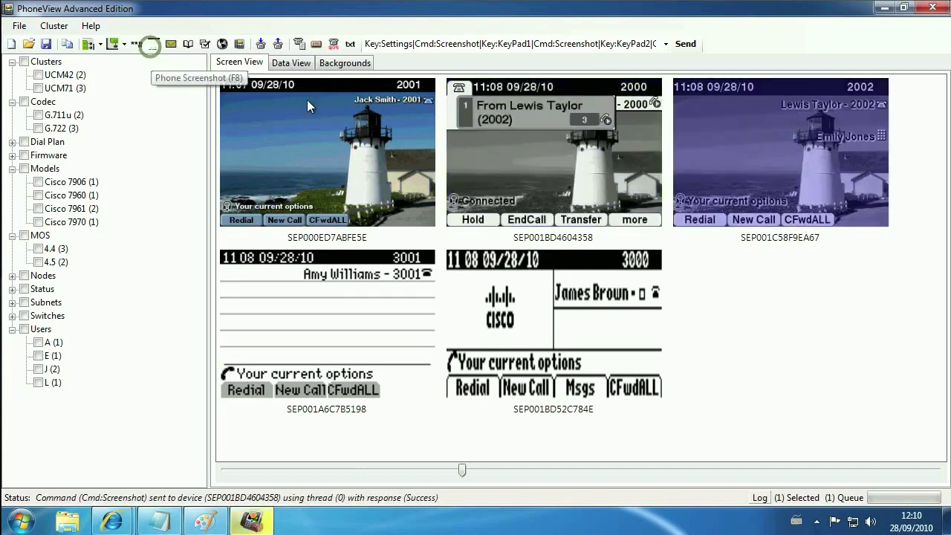